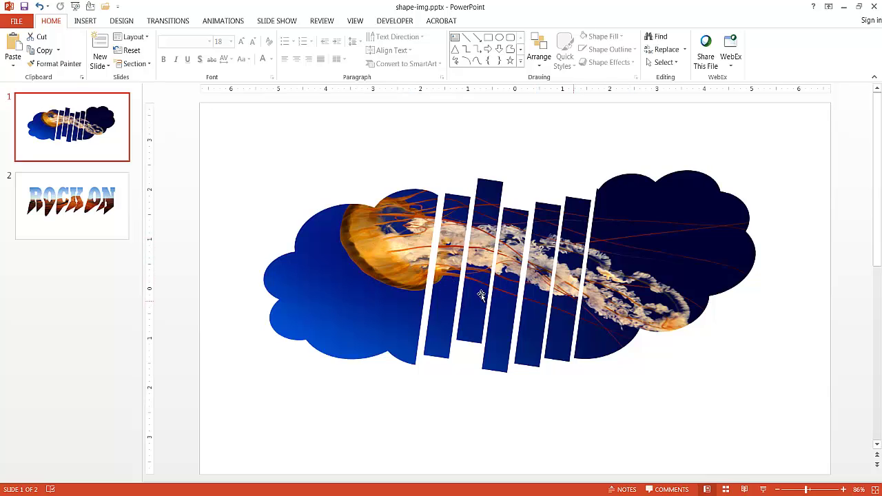
Add two blank slides after the ROCK ON slide and open the first of them, slide 3
{"action": "left_click", "coordinate": [106, 228]}
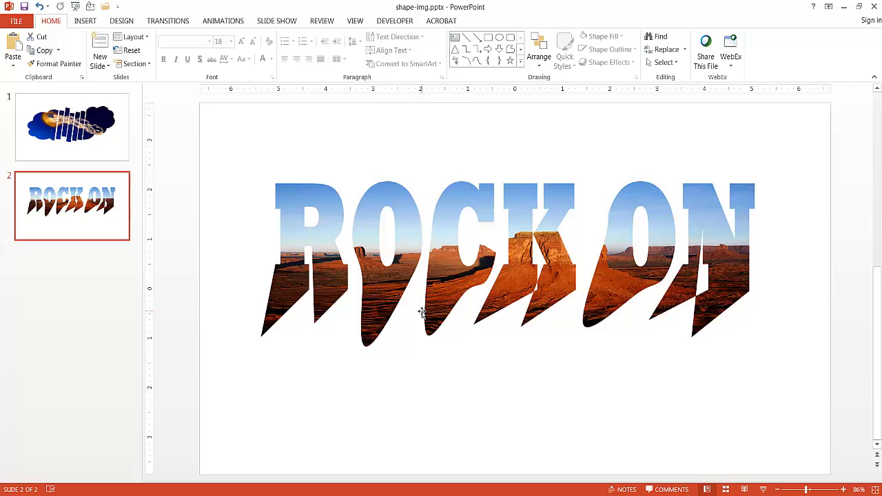
{"action": "left_click", "coordinate": [321, 227]}
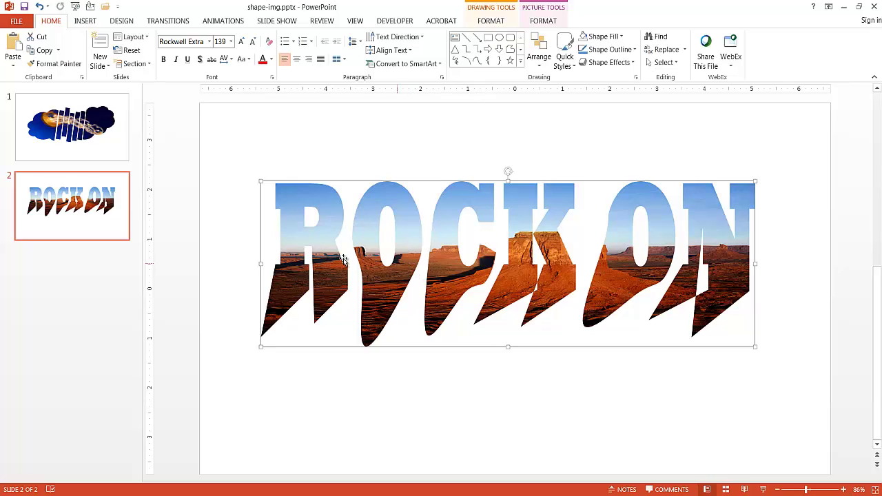
{"action": "left_click", "coordinate": [93, 268]}
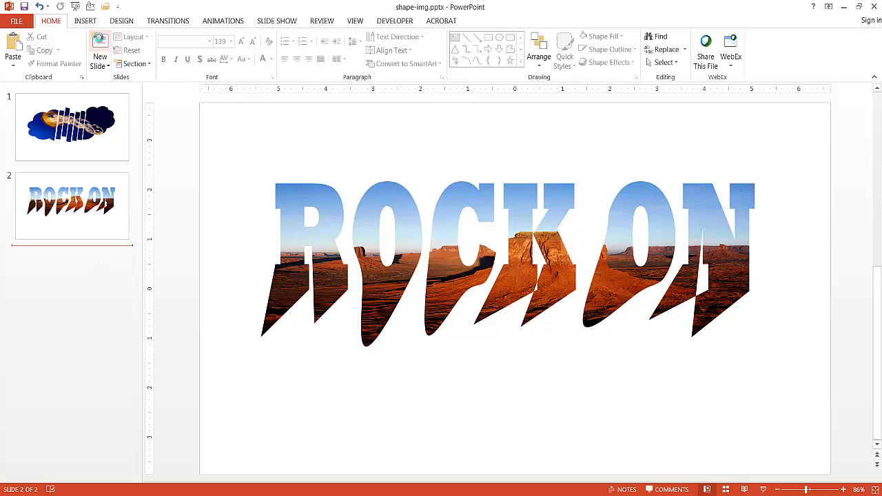
{"action": "left_click", "coordinate": [99, 42]}
{"action": "left_click", "coordinate": [100, 41]}
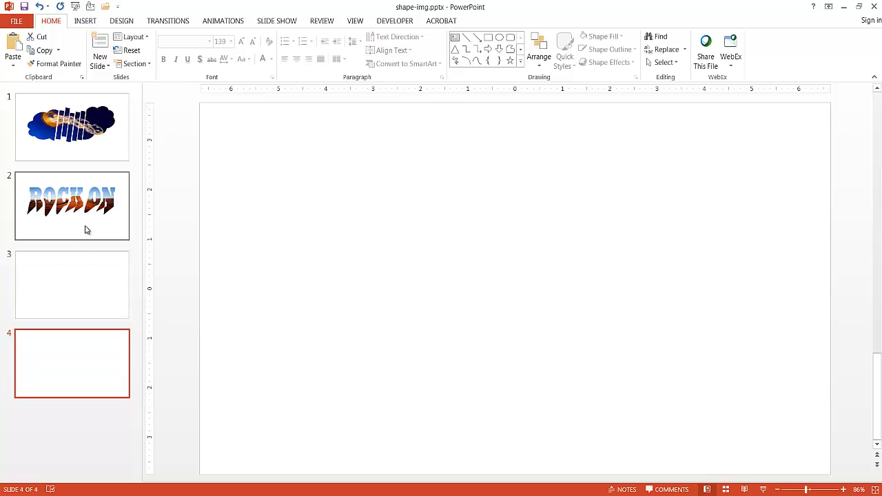
{"action": "left_click", "coordinate": [77, 279]}
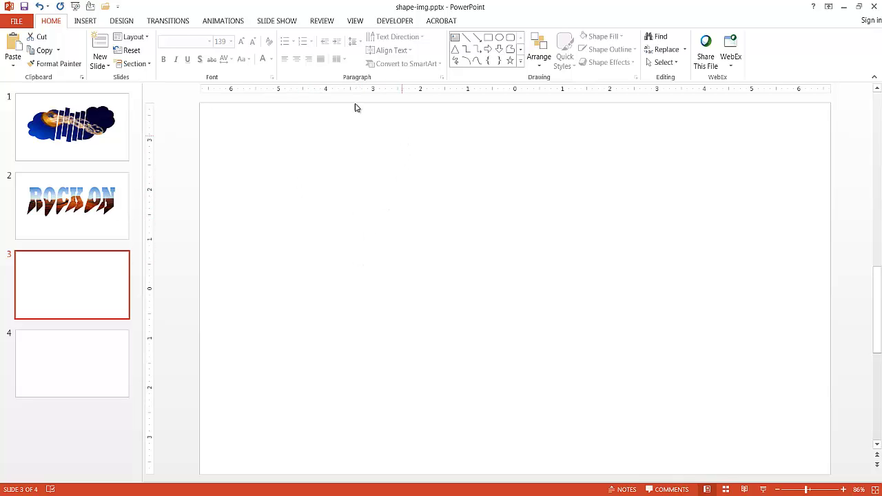
Draw a cloud shape about 7.96" wide and 2.81" high on slide 3 and place it near the slide's centre
{"action": "left_click", "coordinate": [85, 21]}
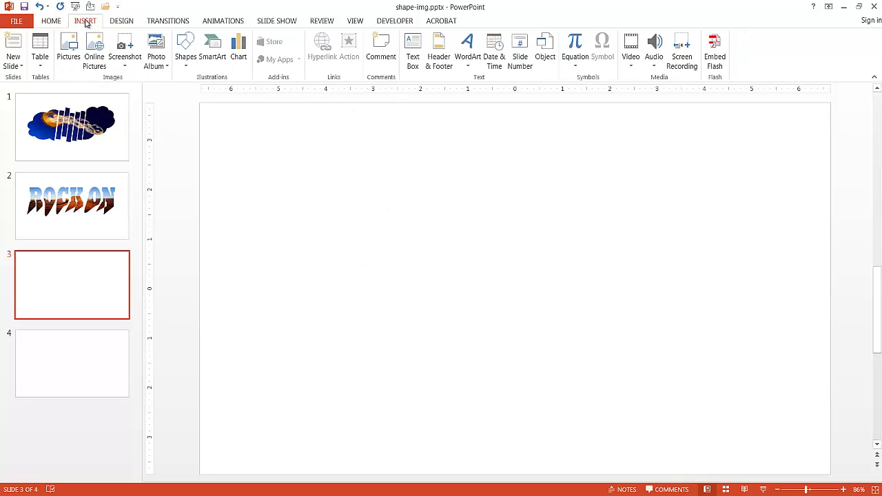
{"action": "left_click", "coordinate": [187, 65]}
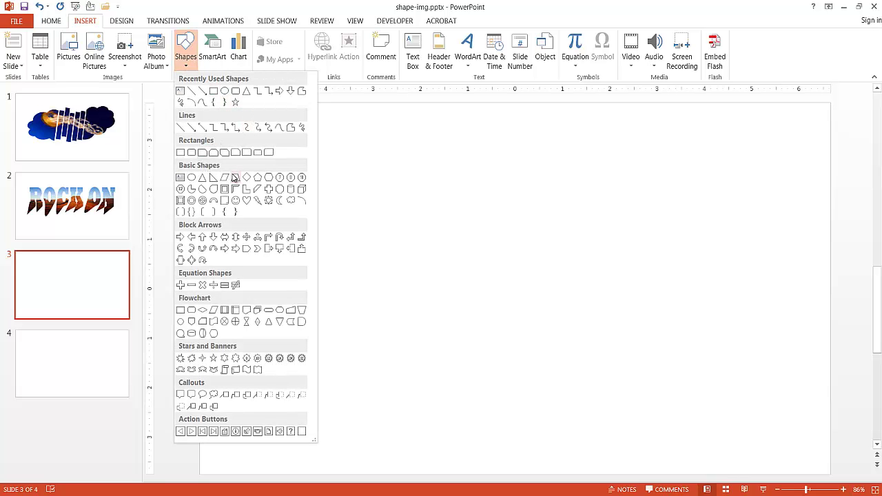
{"action": "left_click", "coordinate": [290, 200]}
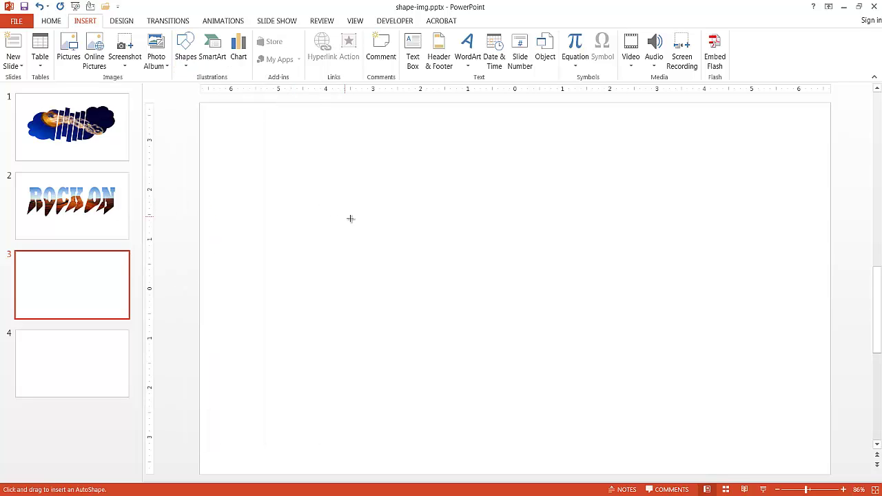
{"action": "mouse_move", "coordinate": [350, 217]}
{"action": "left_mouse_down"}
{"action": "mouse_move", "coordinate": [427, 280]}
{"action": "mouse_move", "coordinate": [575, 309]}
{"action": "mouse_move", "coordinate": [634, 366]}
{"action": "mouse_move", "coordinate": [726, 354]}
{"action": "left_mouse_up"}
{"action": "left_click_drag", "start_coordinate": [596, 288], "coordinate": [554, 277]}
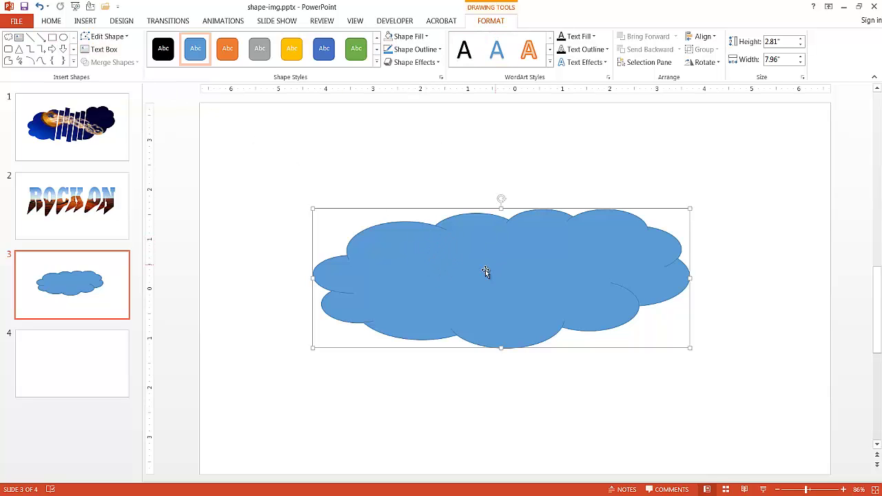
Draw a narrow rectangle about 0.96" wide and 4.48" high across the cloud, tilt it slightly clockwise and shift it towards the cloud's middle
{"action": "left_click", "coordinate": [52, 38]}
{"action": "left_click_drag", "start_coordinate": [450, 150], "coordinate": [496, 372]}
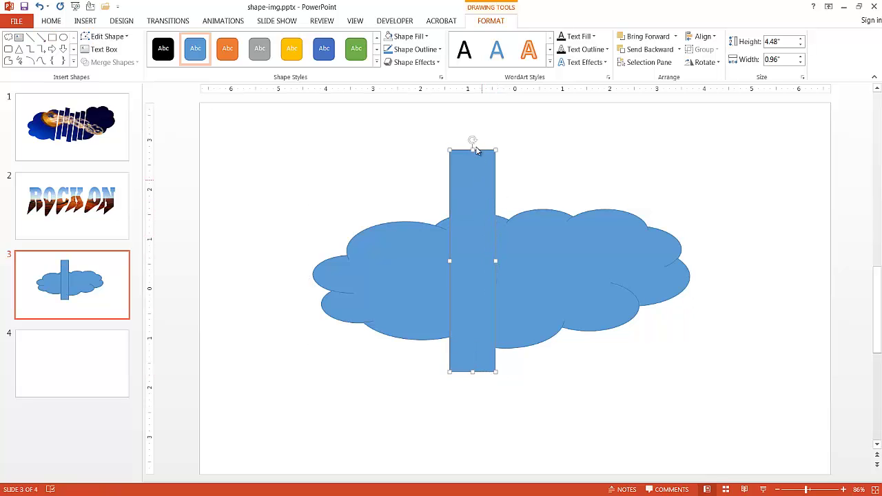
{"action": "left_click_drag", "start_coordinate": [472, 136], "coordinate": [502, 144]}
{"action": "left_click_drag", "start_coordinate": [486, 176], "coordinate": [519, 183]}
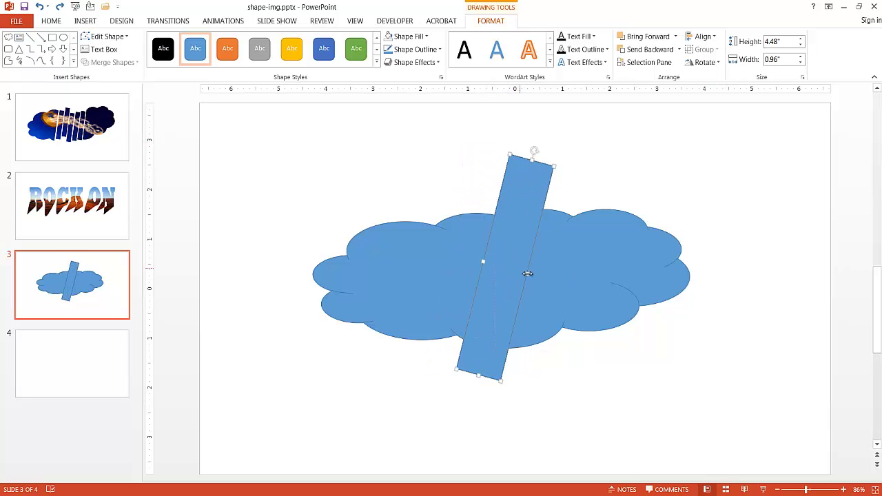
Widen the tilted rectangle to about 4.97" so it covers the cloud's right part, and duplicate slide 3
{"action": "left_click_drag", "start_coordinate": [527, 274], "coordinate": [721, 286]}
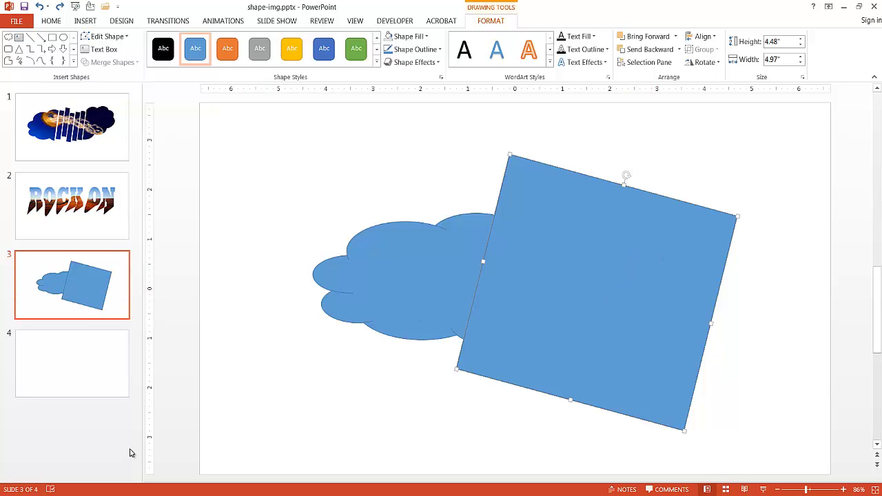
{"action": "type", "text": "h"}
{"action": "left_click", "coordinate": [29, 278]}
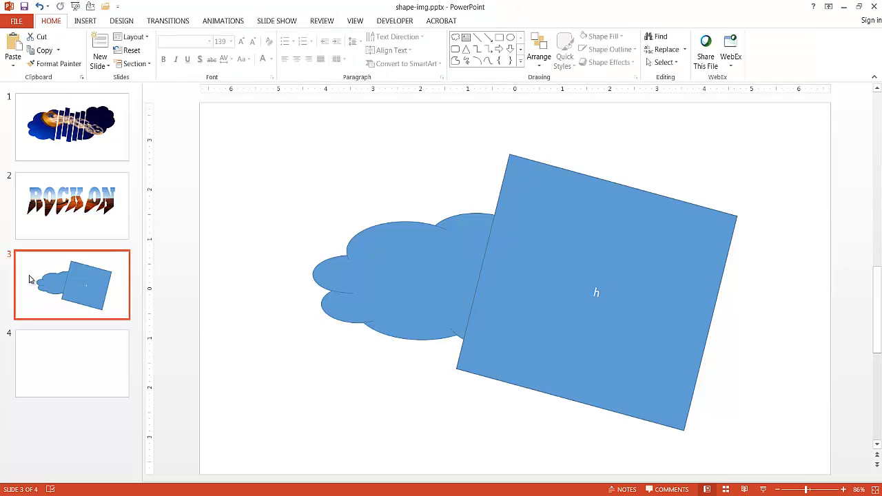
{"action": "key", "text": "ctrl+d"}
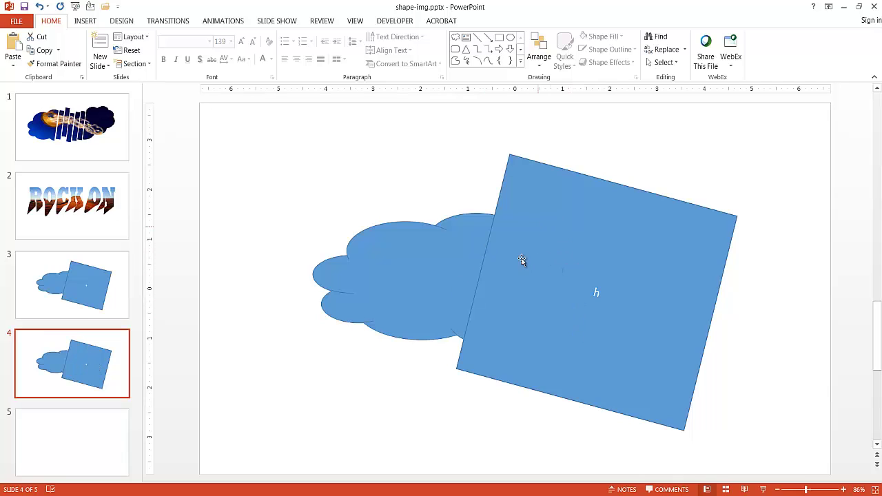
Subtract the tilted rectangle from the cloud on slide 3 to keep only the cloud's left part
{"action": "left_click", "coordinate": [89, 268]}
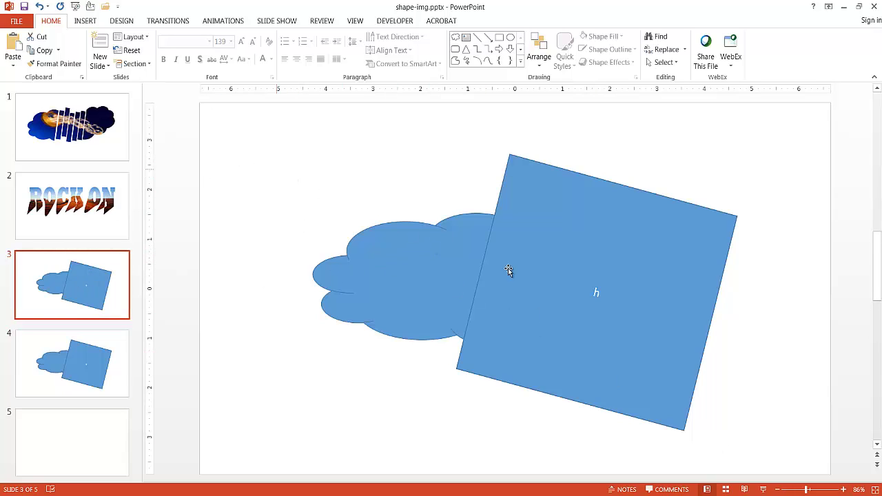
{"action": "left_click", "coordinate": [445, 272]}
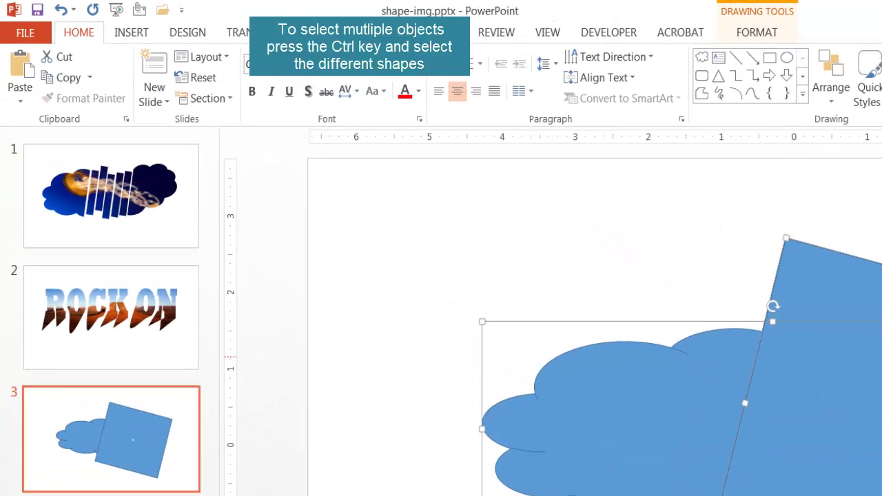
{"action": "left_click", "coordinate": [757, 33]}
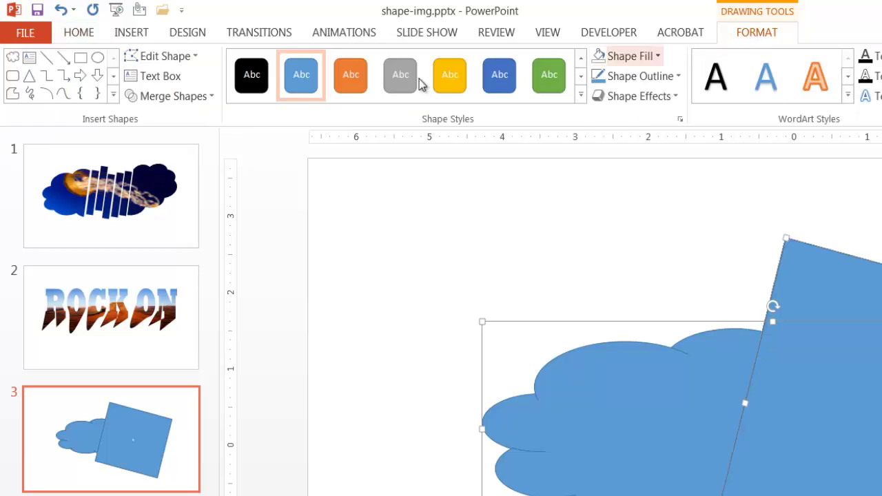
{"action": "left_click", "coordinate": [210, 96]}
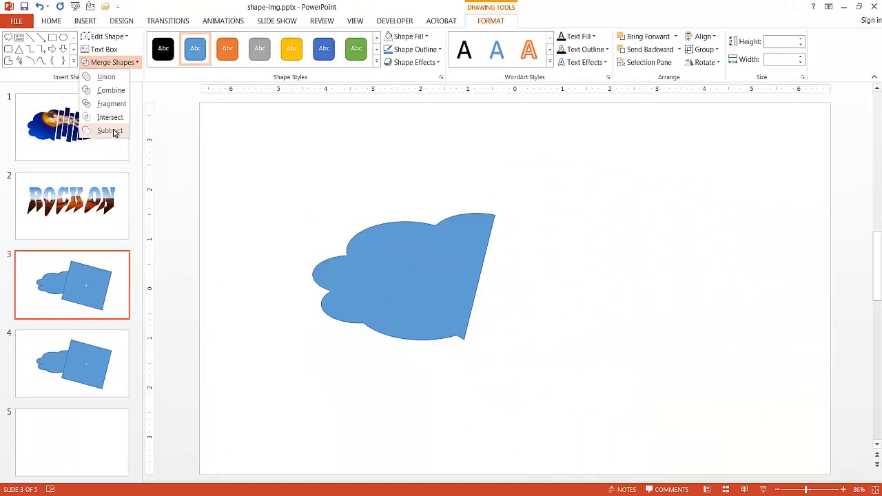
{"action": "left_click", "coordinate": [110, 131]}
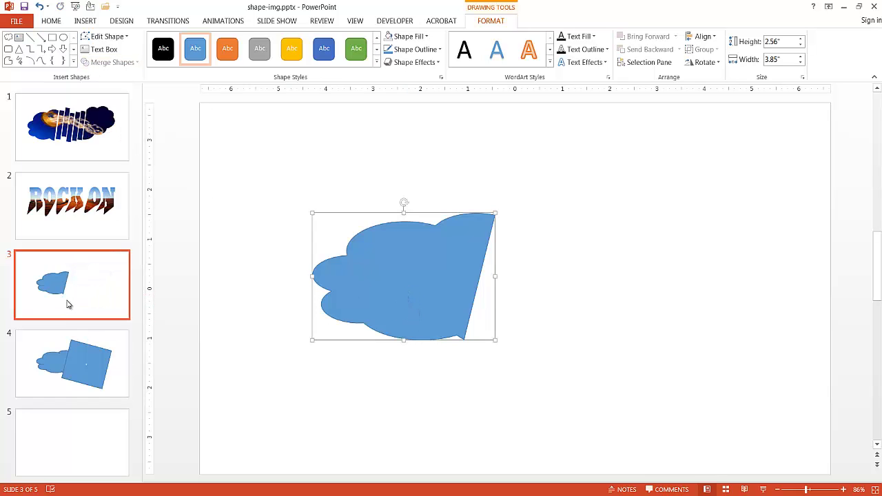
Duplicate slide 4 with its uncut cloud and rectangle, and return to slide 4
{"action": "left_click", "coordinate": [80, 354]}
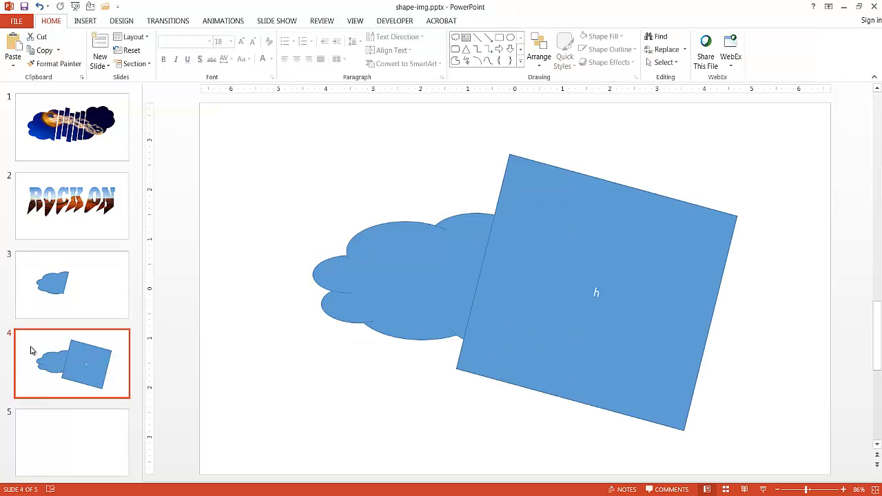
{"action": "key", "text": "ctrl+d"}
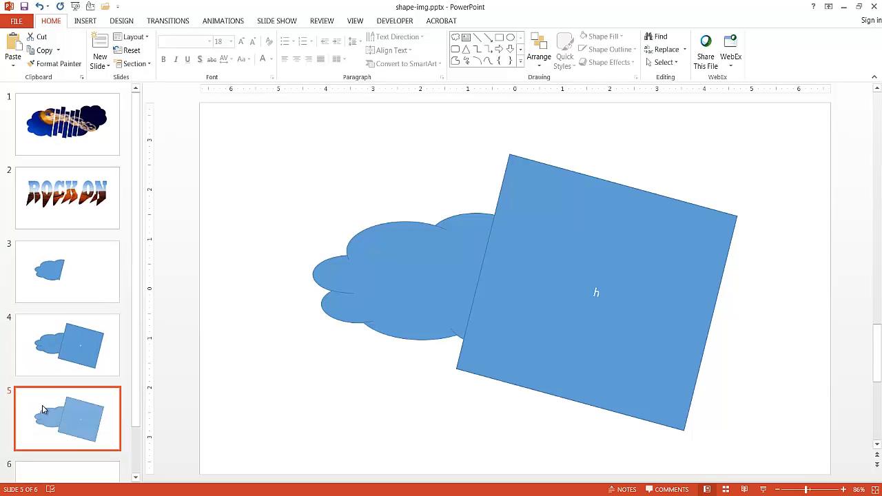
{"action": "left_click", "coordinate": [57, 334]}
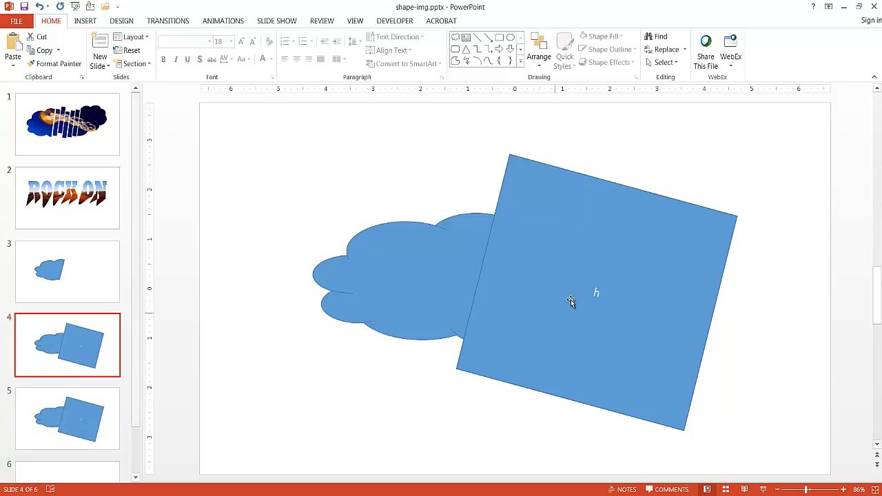
Intersect the cloud with the tilted rectangle on slide 4 to keep only the cloud's right part
{"action": "left_click", "coordinate": [413, 263]}
{"action": "key", "text": "ctrl+a"}
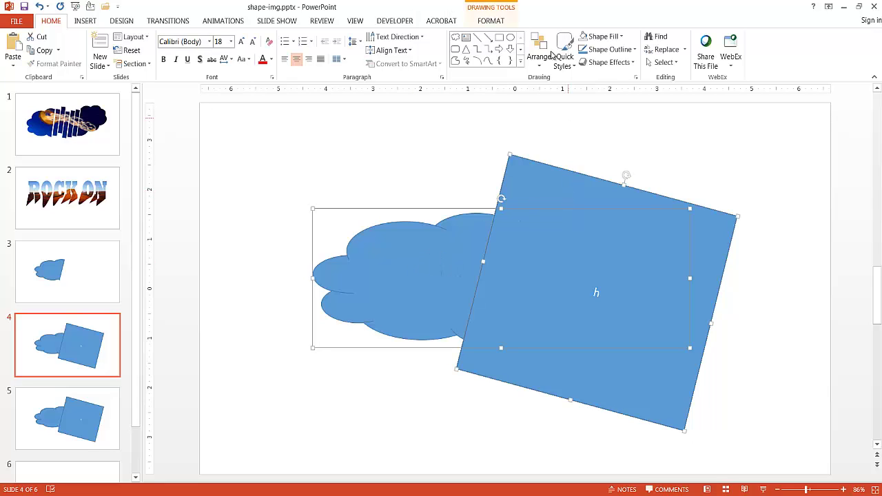
{"action": "left_click", "coordinate": [492, 21]}
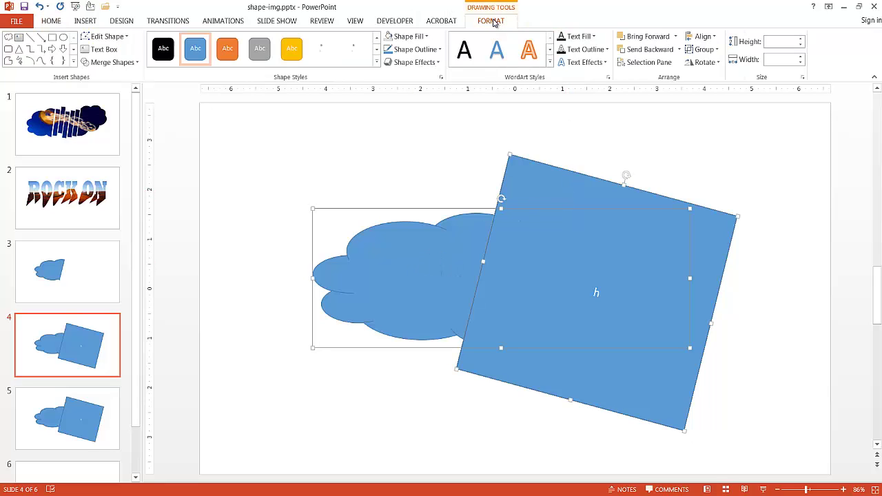
{"action": "left_click", "coordinate": [124, 63]}
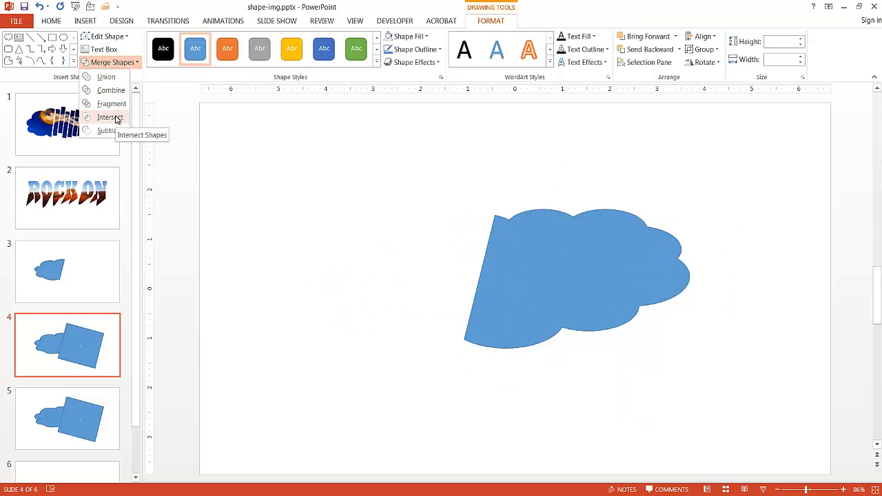
{"action": "left_click", "coordinate": [109, 117]}
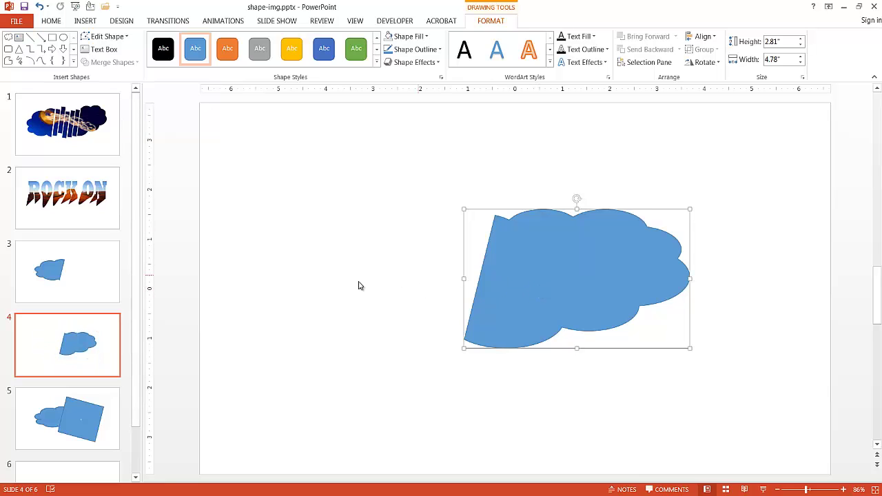
Move the right cloud piece from slide 4 to slide 3 beside the left piece
{"action": "key", "text": "ctrl+x"}
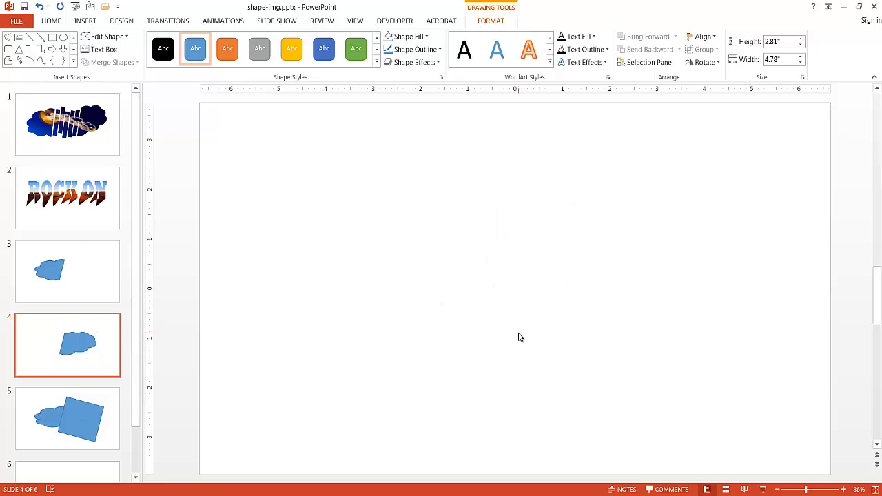
{"action": "left_click", "coordinate": [101, 274]}
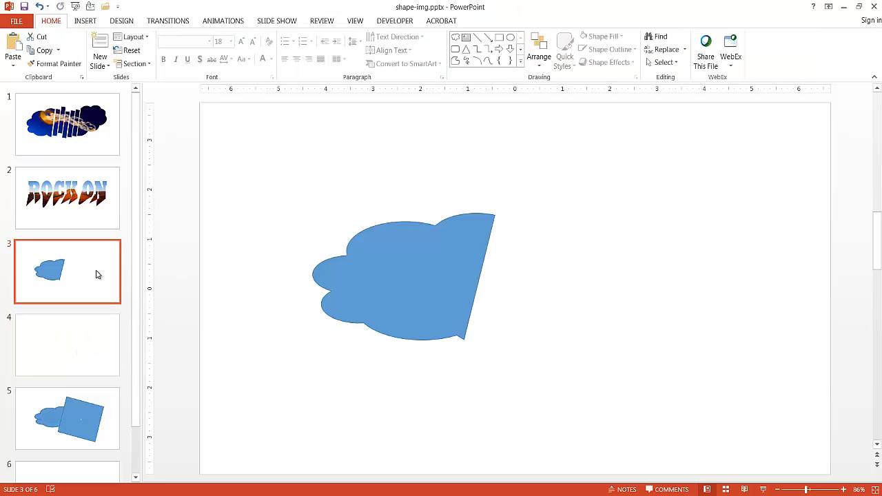
{"action": "key", "text": "ctrl+v"}
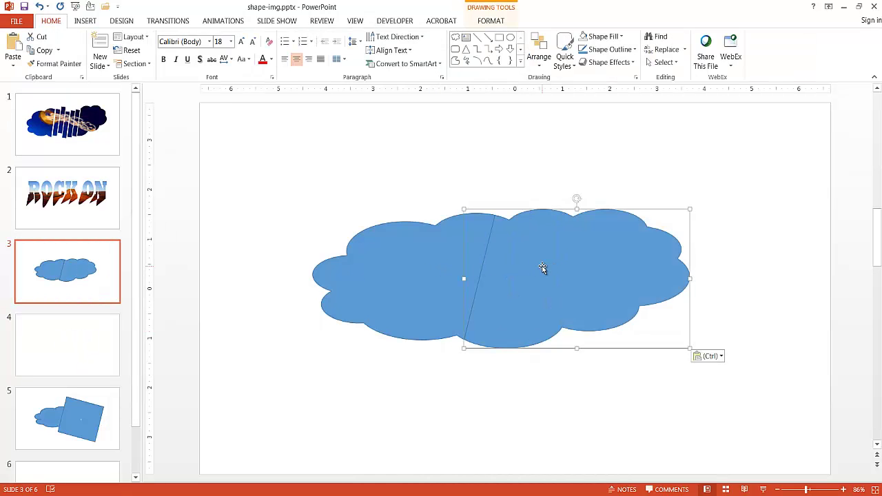
Move the two cloud pieces on slide 3 apart horizontally to leave a wide gap between them
{"action": "left_click", "coordinate": [555, 455]}
{"action": "left_click_drag", "start_coordinate": [541, 267], "coordinate": [619, 269]}
{"action": "left_click_drag", "start_coordinate": [437, 278], "coordinate": [387, 277]}
{"action": "left_click_drag", "start_coordinate": [596, 284], "coordinate": [605, 285]}
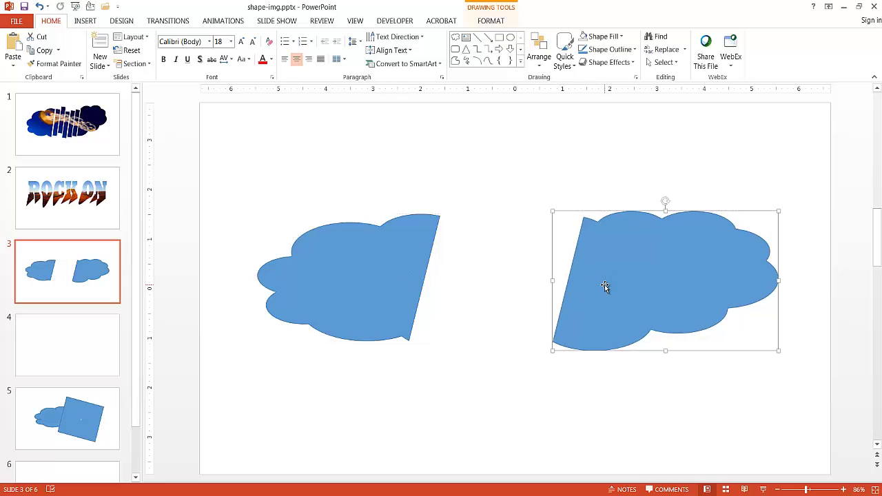
Remove the letter h from the large rectangle on slide 5 and restore the rectangle to the narrow tilted strip
{"action": "left_click", "coordinate": [110, 416]}
{"action": "left_click", "coordinate": [555, 317]}
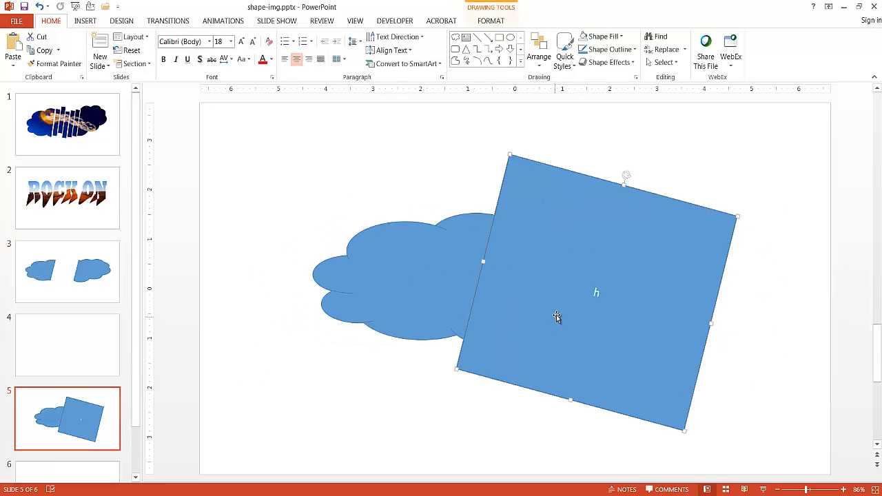
{"action": "left_click", "coordinate": [597, 292]}
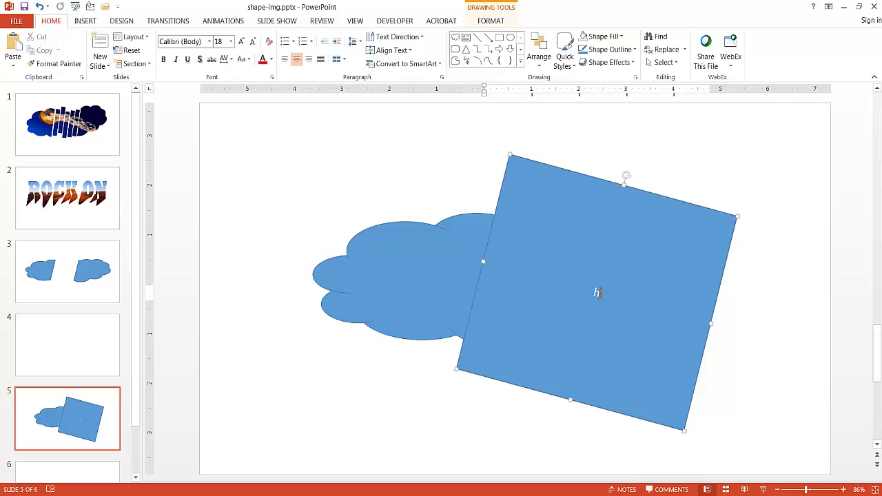
{"action": "key", "text": "ctrl+z"}
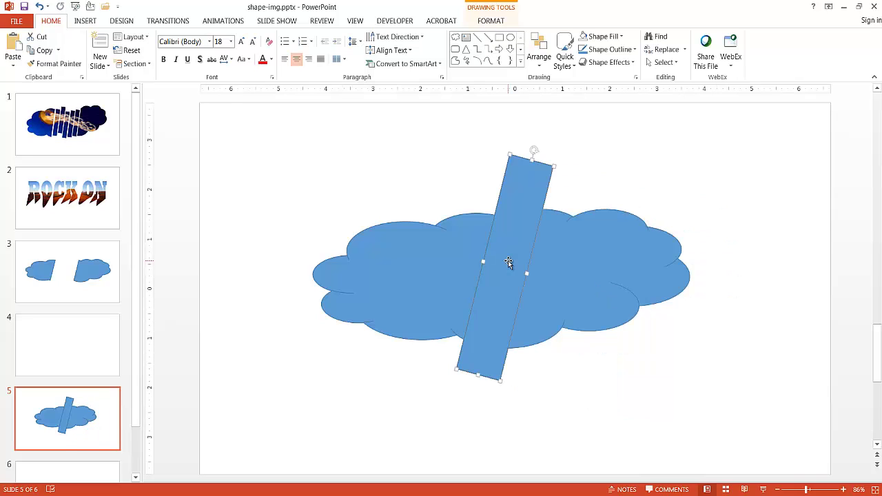
Paste a copy of slide 5's narrow tilted strip into the gap between the cloud pieces on slide 3
{"action": "left_click", "coordinate": [87, 276]}
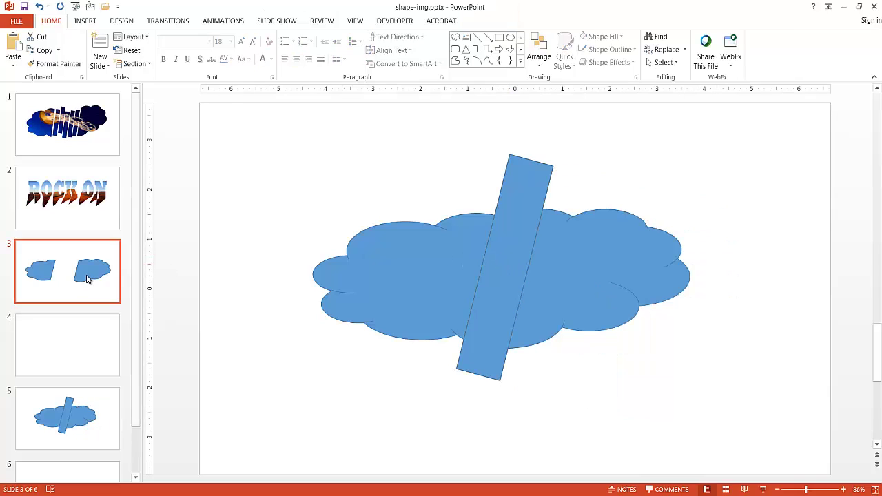
{"action": "key", "text": "ctrl+v"}
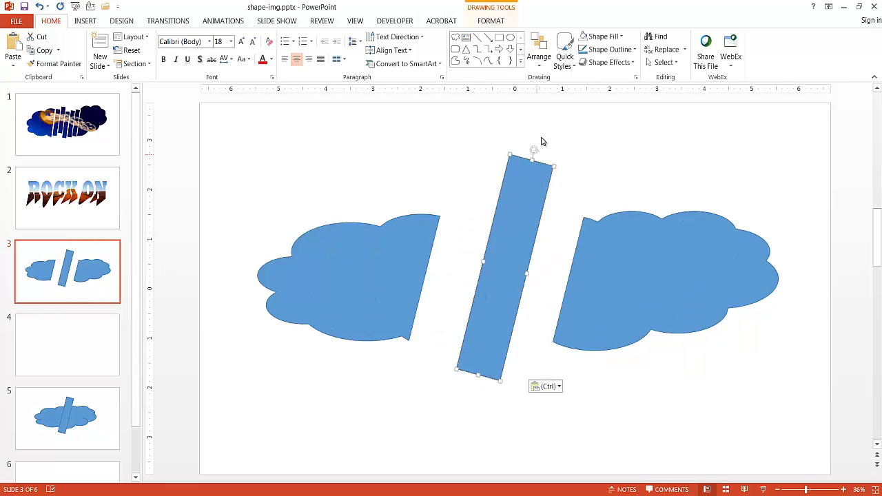
Shorten the tilted strip on slide 3 to about the cloud's height and narrow it beside the left cloud piece
{"action": "left_click_drag", "start_coordinate": [532, 158], "coordinate": [466, 248]}
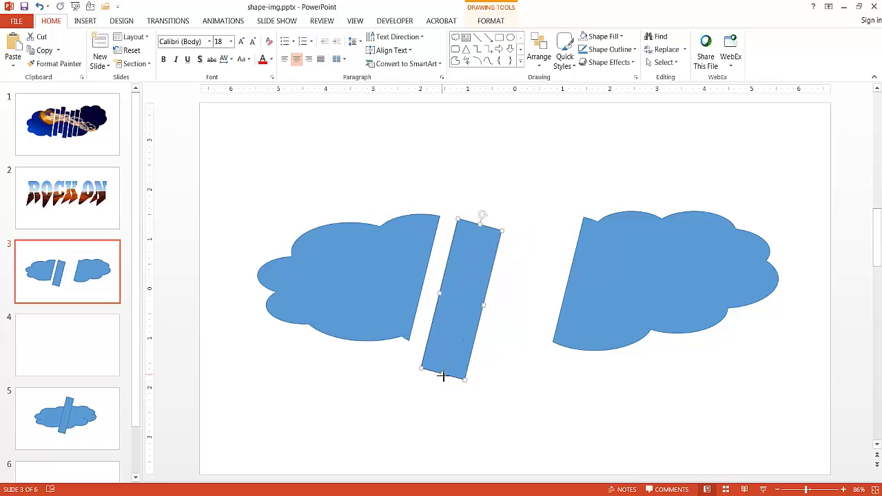
{"action": "left_click_drag", "start_coordinate": [445, 370], "coordinate": [451, 350]}
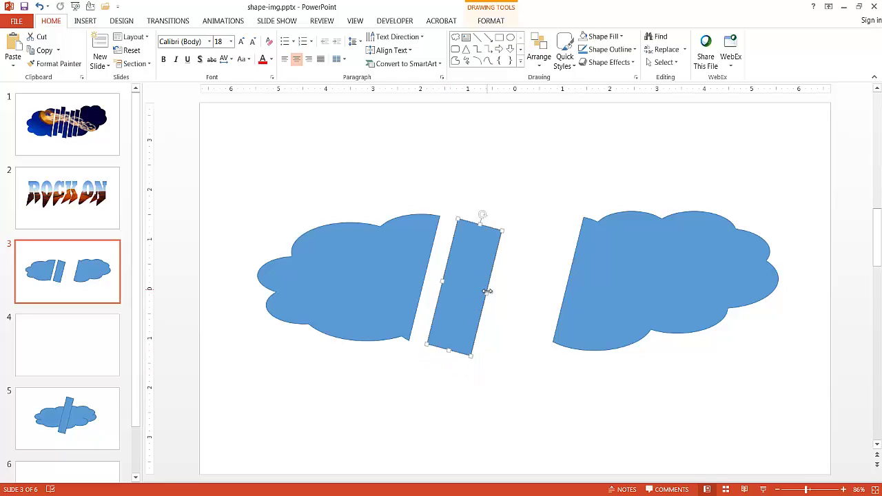
{"action": "left_click_drag", "start_coordinate": [486, 295], "coordinate": [469, 289]}
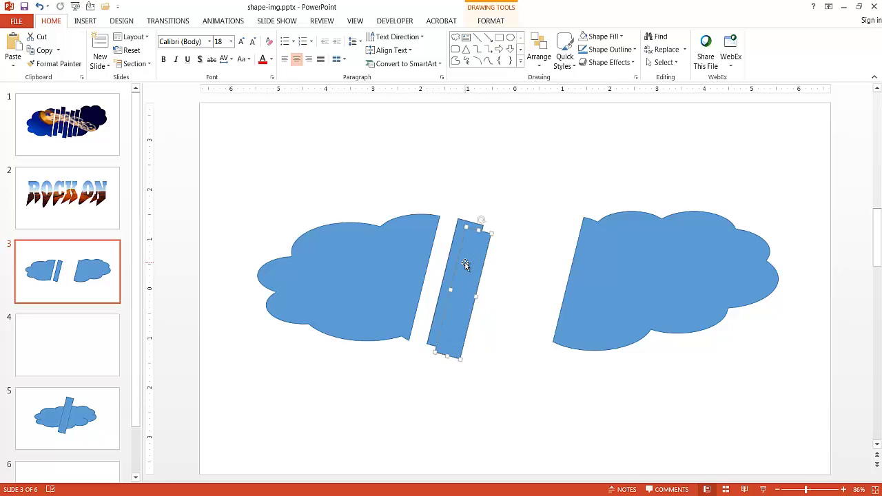
Duplicate the tilted strip twice, space the three strips evenly in the gap, and nudge the right cloud piece closer to them
{"action": "key", "text": "ctrl+d"}
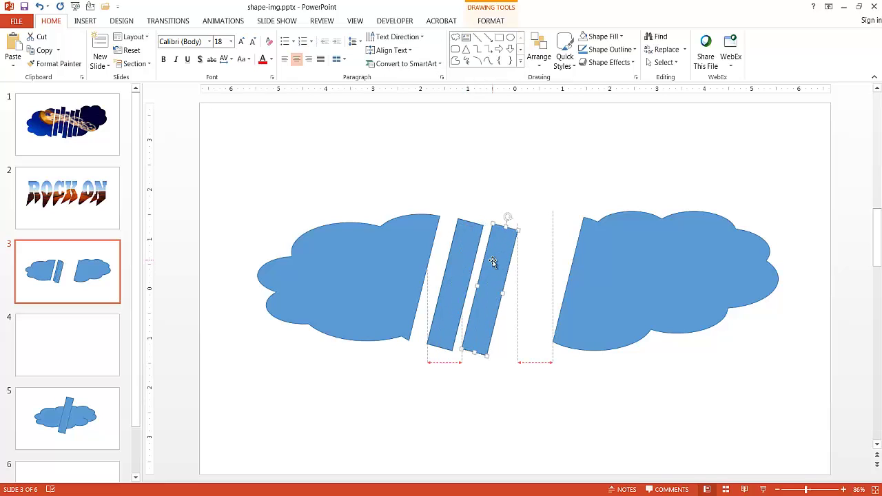
{"action": "key", "text": "ctrl+d"}
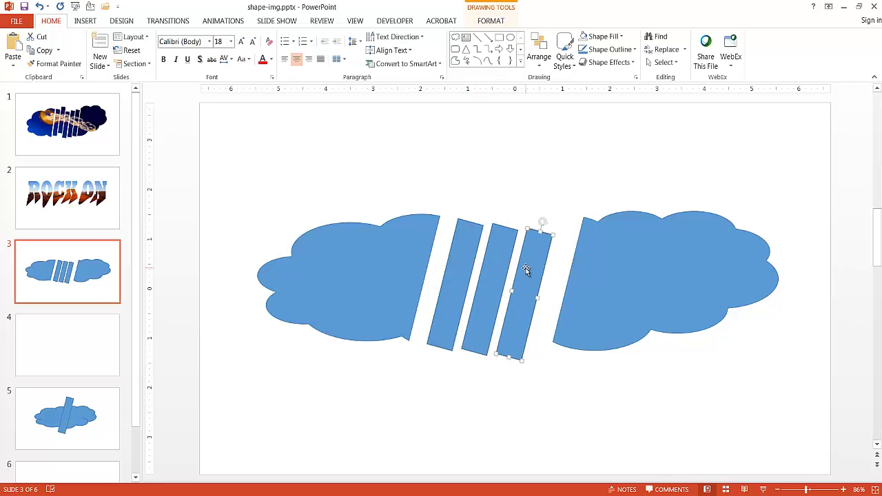
{"action": "left_click_drag", "start_coordinate": [526, 270], "coordinate": [504, 250]}
{"action": "left_click_drag", "start_coordinate": [616, 257], "coordinate": [610, 257]}
{"action": "left_click", "coordinate": [600, 419]}
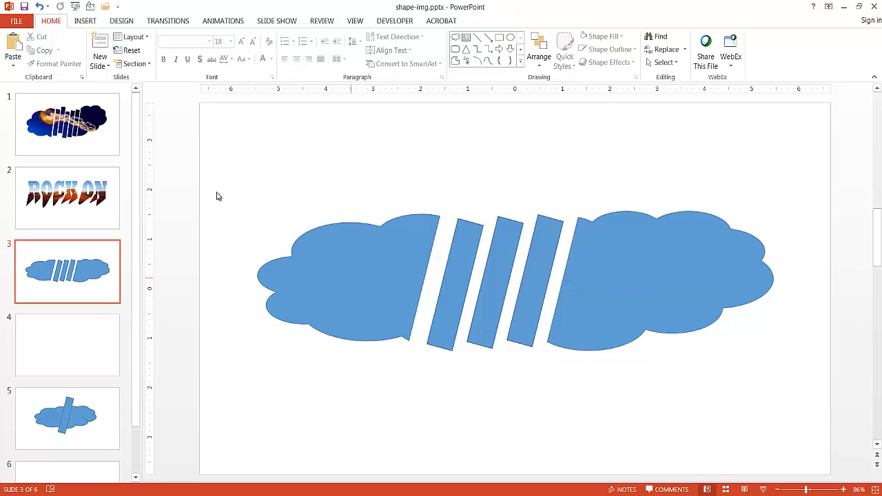
Group the two cloud pieces with the three strips and fill the group with the picture Tulips.jpg from Sample Pictures
{"action": "mouse_move", "coordinate": [171, 161]}
{"action": "left_mouse_down"}
{"action": "mouse_move", "coordinate": [347, 239]}
{"action": "mouse_move", "coordinate": [756, 384]}
{"action": "mouse_move", "coordinate": [846, 405]}
{"action": "left_mouse_up"}
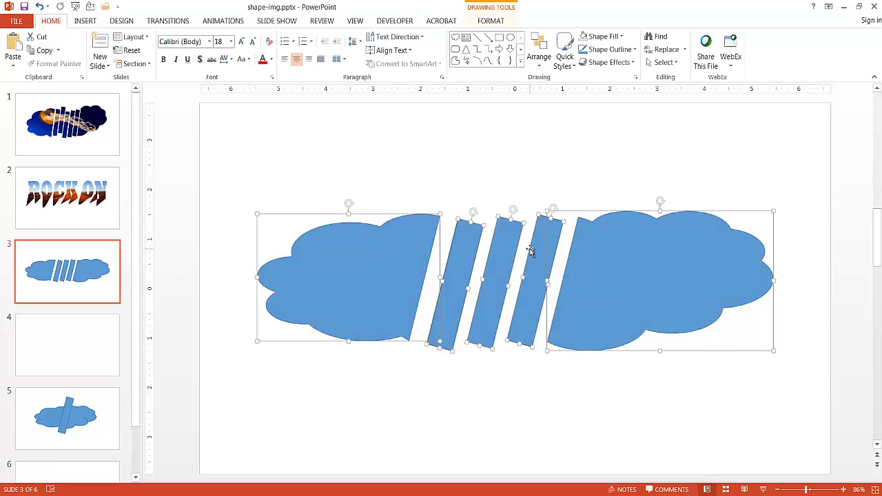
{"action": "key", "text": "ctrl+g"}
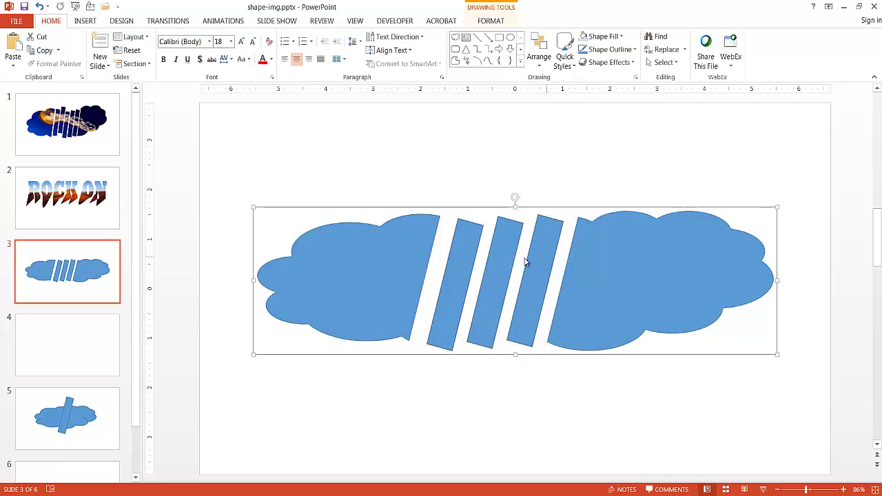
{"action": "right_click", "coordinate": [600, 270]}
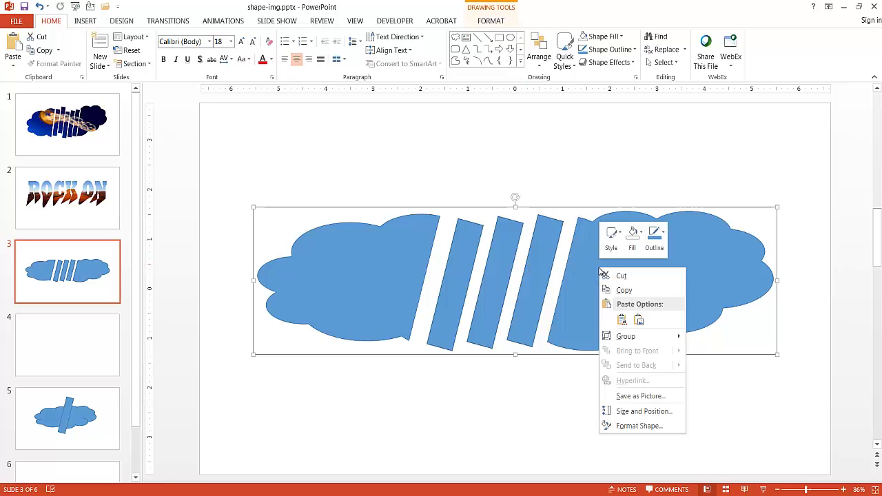
{"action": "left_click", "coordinate": [653, 427]}
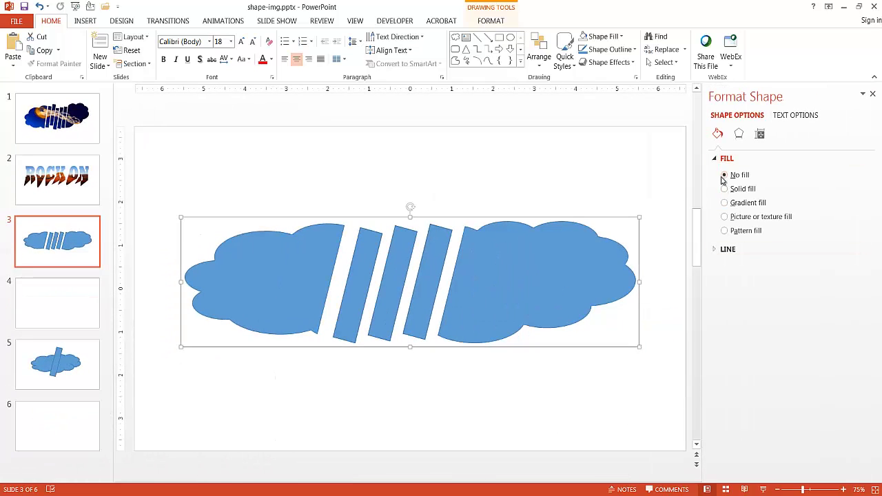
{"action": "left_click", "coordinate": [725, 217]}
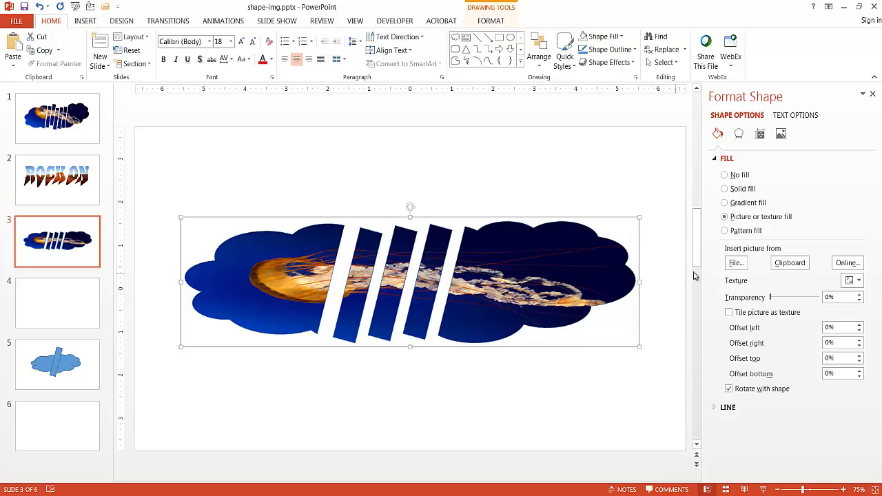
{"action": "left_click", "coordinate": [736, 263]}
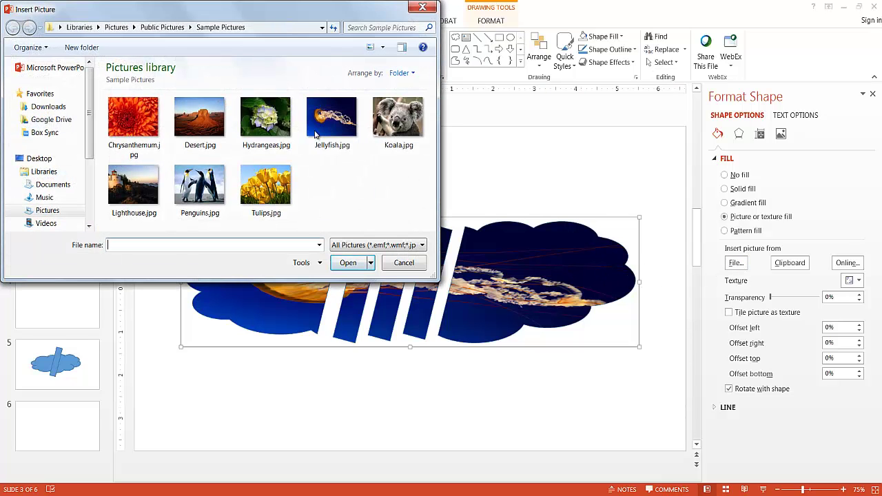
{"action": "left_click", "coordinate": [281, 179]}
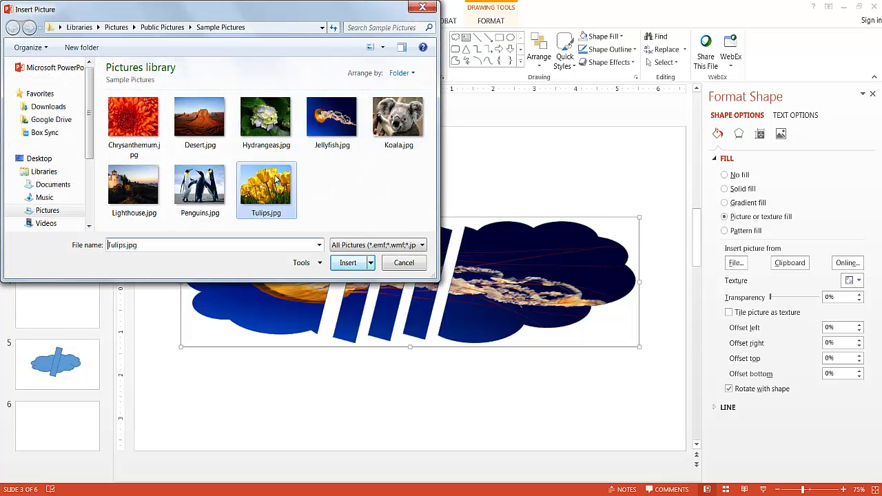
{"action": "left_click", "coordinate": [348, 262]}
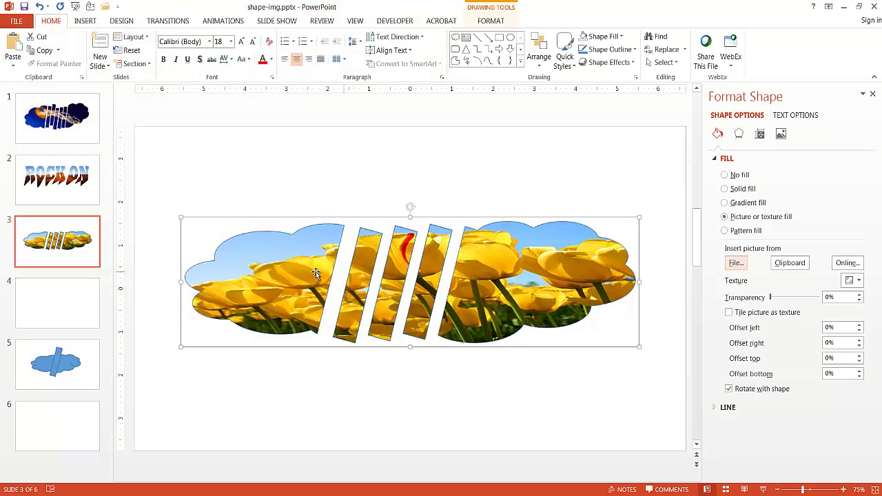
{"action": "left_click", "coordinate": [345, 404]}
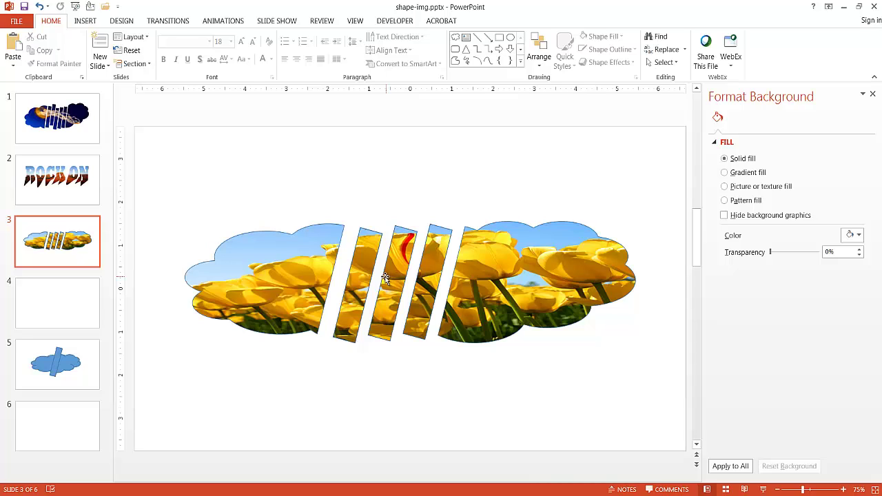
Insert a wide text box on the empty slide 4 containing the text ROCK ON
{"action": "left_click", "coordinate": [57, 305]}
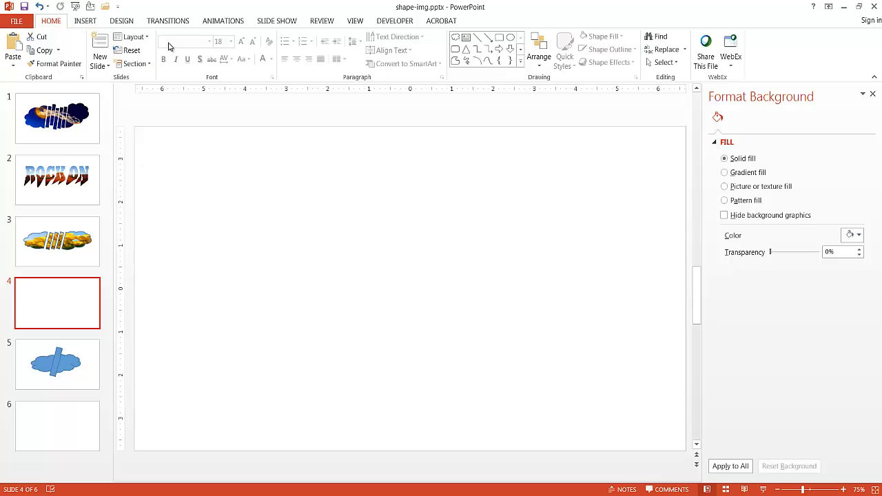
{"action": "left_click", "coordinate": [466, 37]}
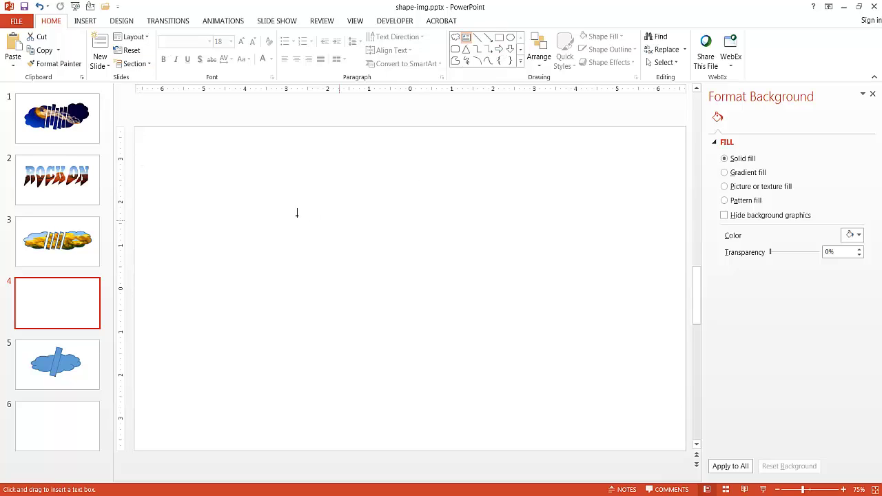
{"action": "mouse_move", "coordinate": [233, 205]}
{"action": "left_mouse_down"}
{"action": "mouse_move", "coordinate": [567, 341]}
{"action": "mouse_move", "coordinate": [640, 380]}
{"action": "left_mouse_up"}
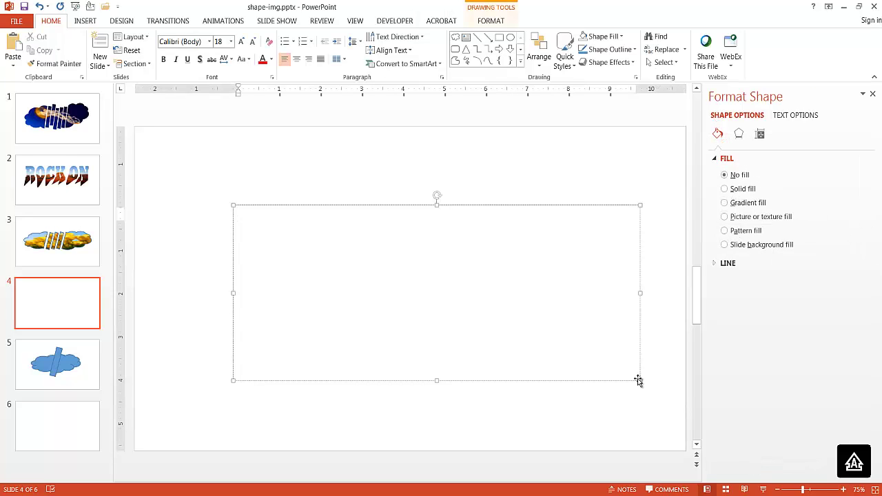
{"action": "type", "text": "ROCK ON"}
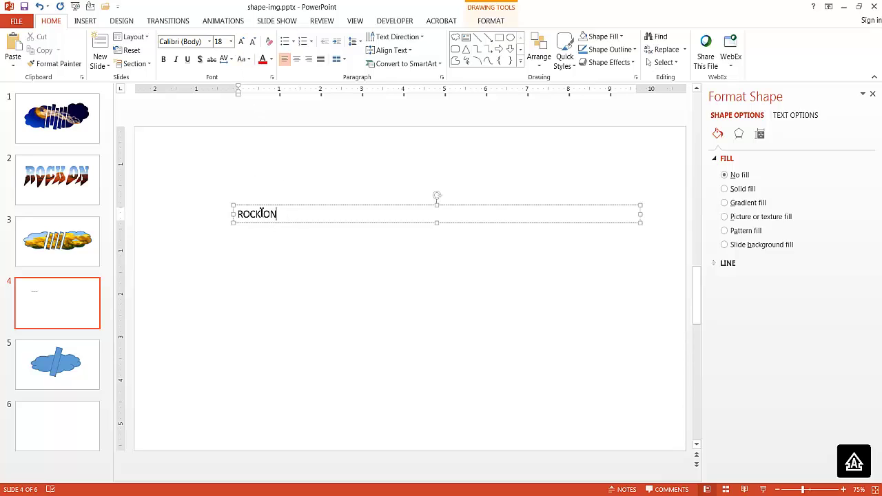
Set the ROCK ON text to font size 100 and enlarge it further to 173
{"action": "left_click_drag", "start_coordinate": [276, 215], "coordinate": [237, 215]}
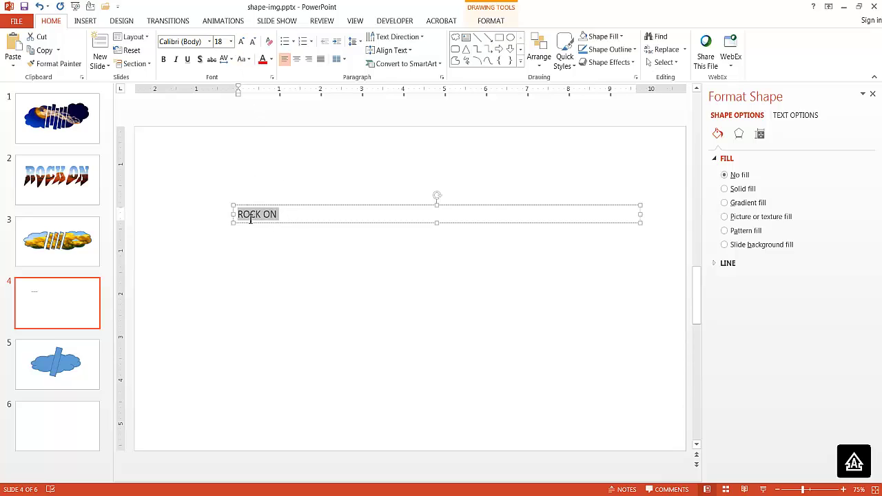
{"action": "left_click", "coordinate": [232, 42]}
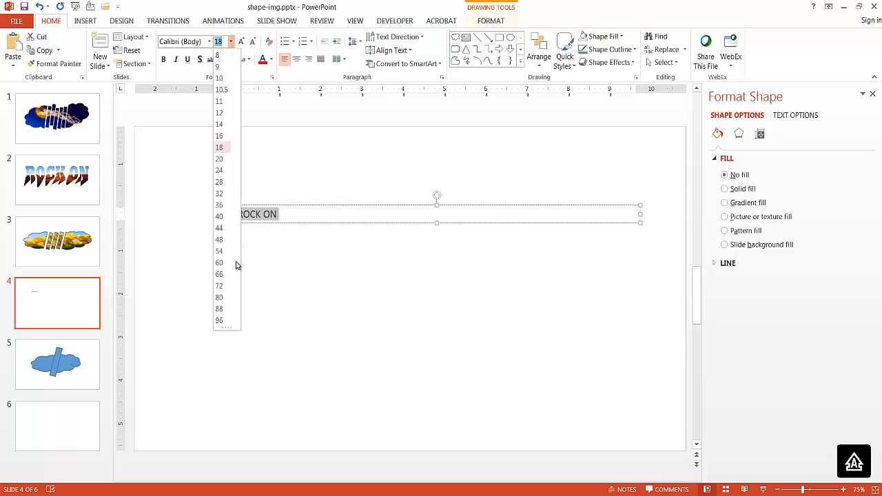
{"action": "type", "text": "100"}
{"action": "key", "text": "Return"}
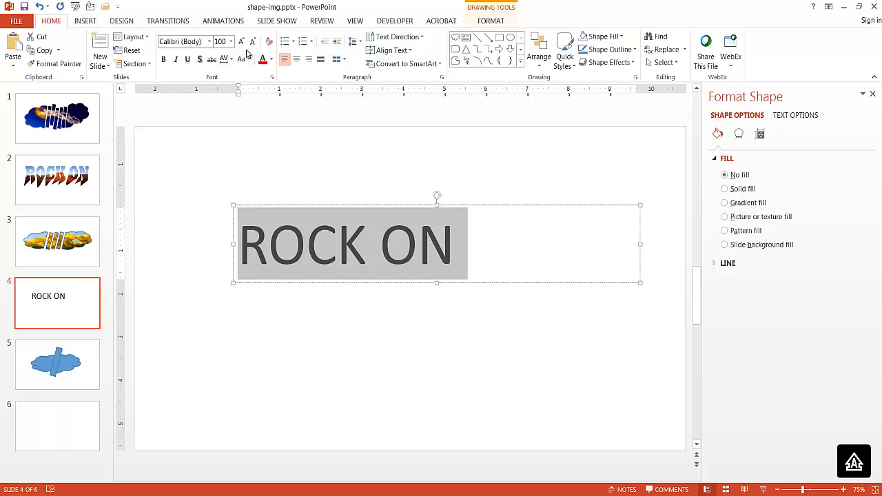
{"action": "left_click", "coordinate": [240, 42]}
{"action": "left_click", "coordinate": [241, 42]}
{"action": "left_click", "coordinate": [240, 42]}
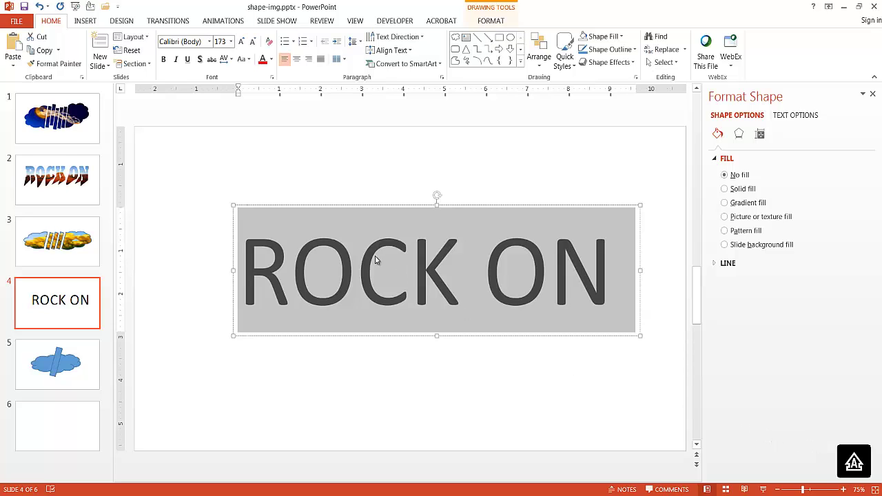
Change the font of the ROCK ON text to Rockwell Extra Bold
{"action": "left_click", "coordinate": [210, 41]}
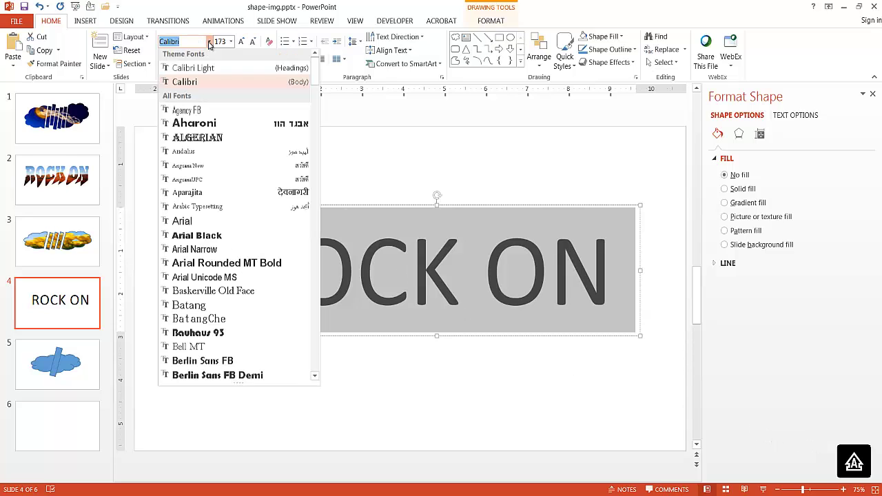
{"action": "left_click_drag", "start_coordinate": [315, 87], "coordinate": [312, 328]}
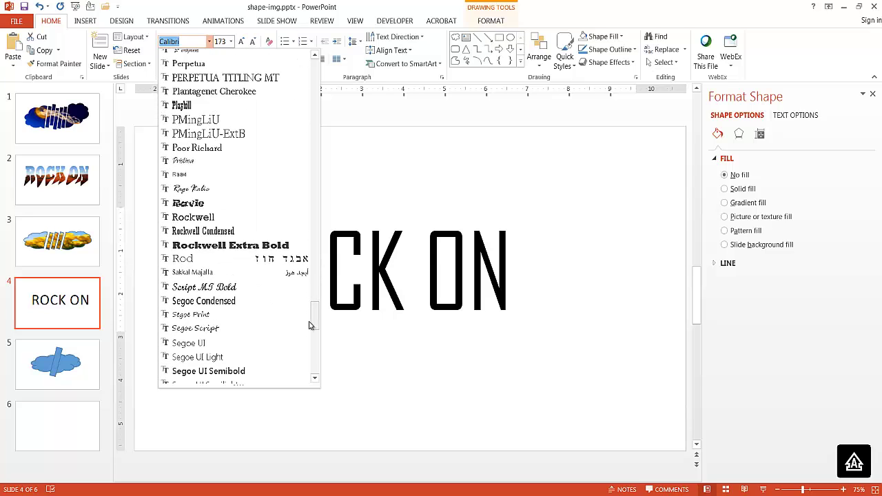
{"action": "left_click", "coordinate": [243, 245]}
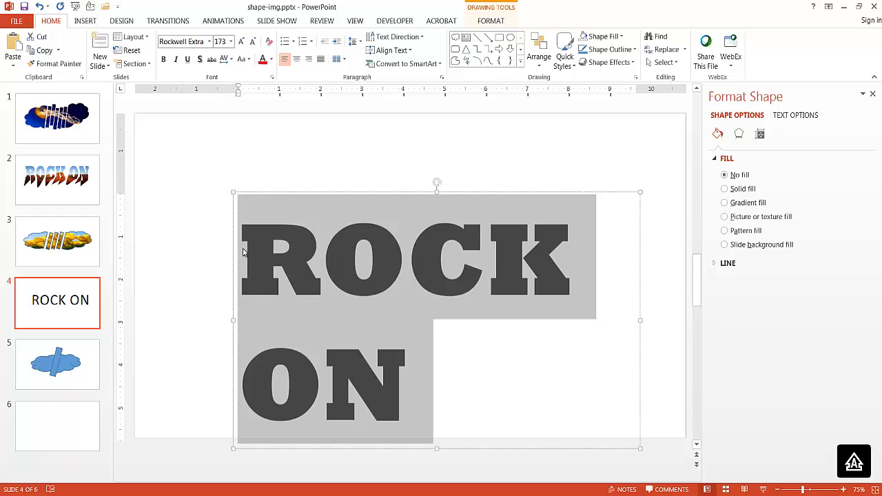
Widen the text box leftward, reduce the ROCK ON text to size 144 to fit one line, and move the box nearer the slide's middle
{"action": "left_click", "coordinate": [232, 308]}
{"action": "left_click_drag", "start_coordinate": [208, 311], "coordinate": [163, 311]}
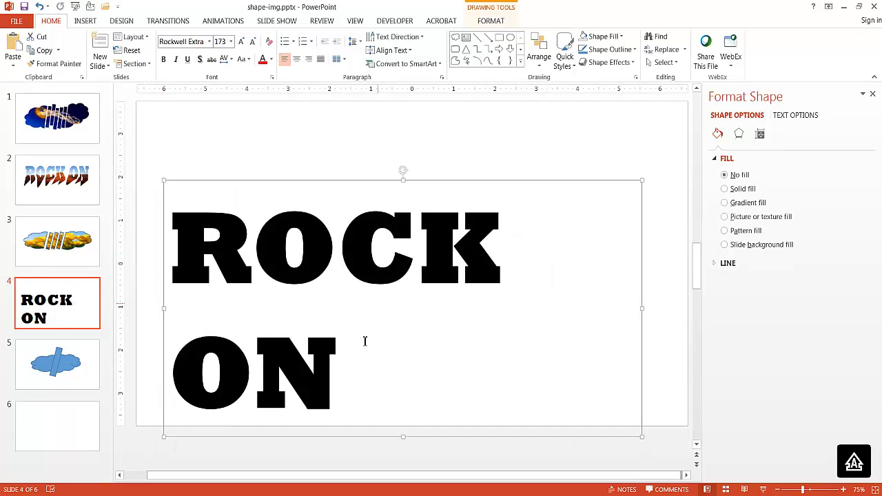
{"action": "left_click_drag", "start_coordinate": [364, 342], "coordinate": [207, 101]}
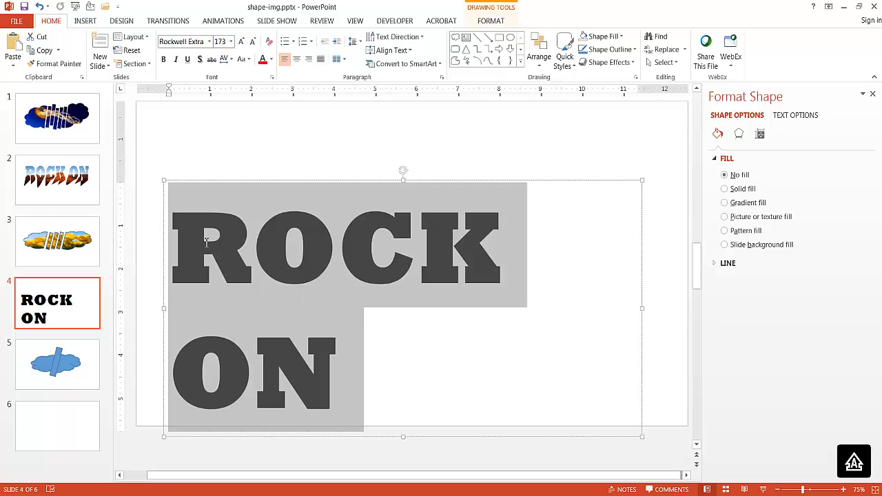
{"action": "left_click", "coordinate": [252, 42]}
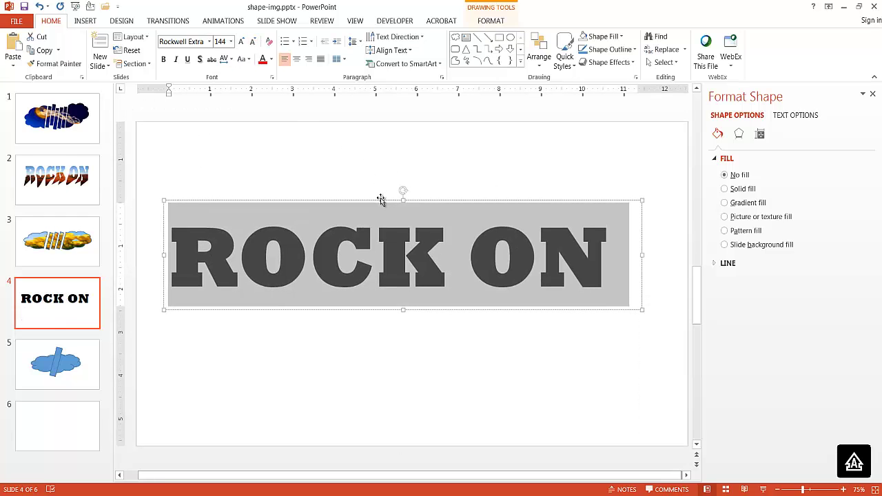
{"action": "left_click_drag", "start_coordinate": [379, 200], "coordinate": [407, 221]}
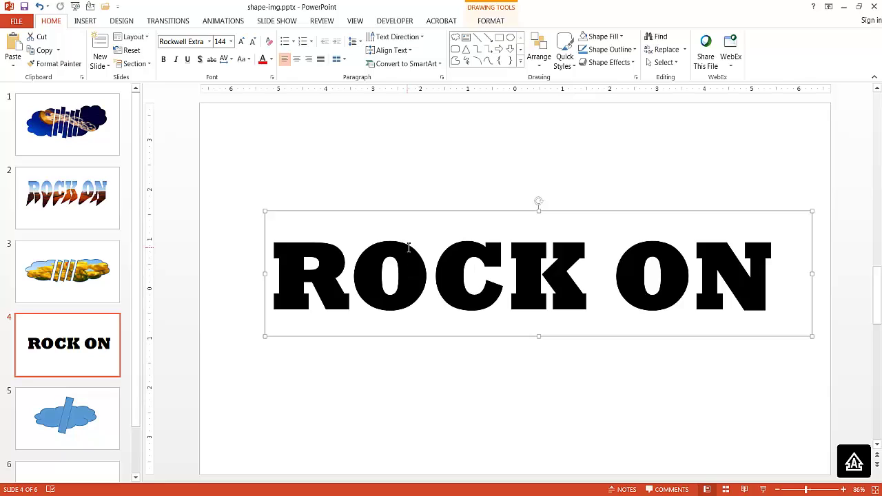
Try a picture fill on the ROCK ON text box's shape, and undo the fill
{"action": "right_click", "coordinate": [408, 213]}
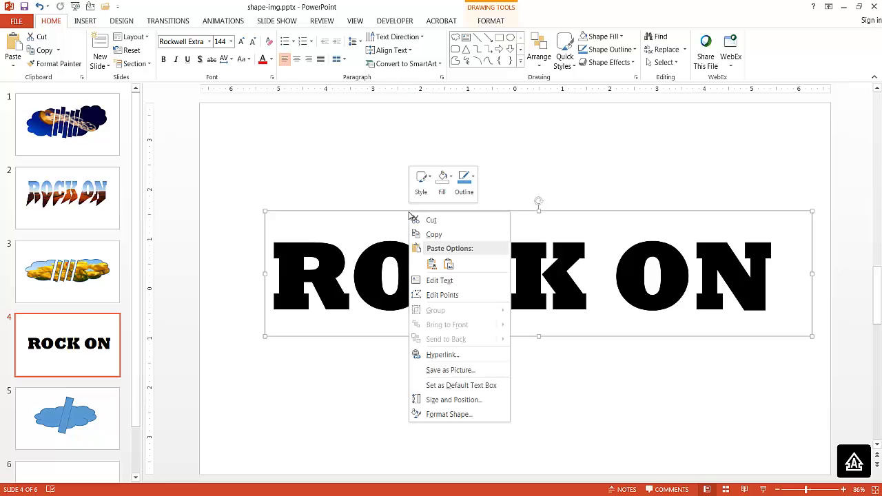
{"action": "left_click", "coordinate": [449, 414]}
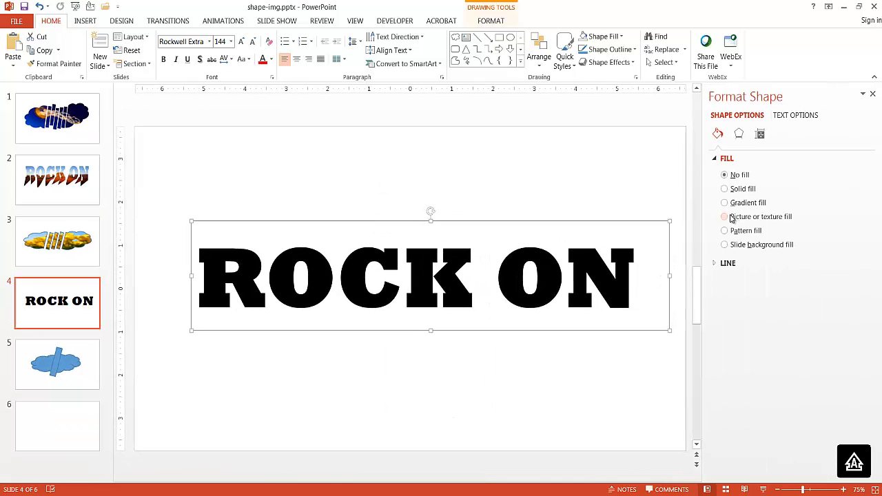
{"action": "left_click", "coordinate": [726, 217]}
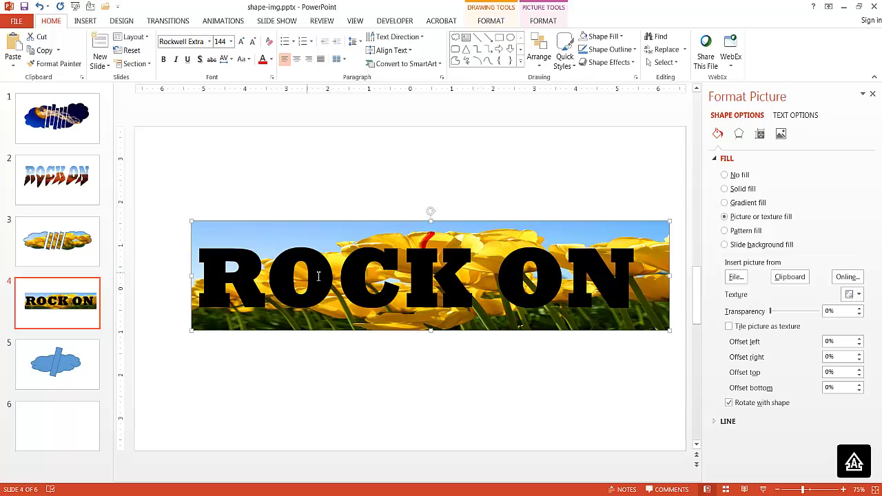
{"action": "key", "text": "ctrl+z"}
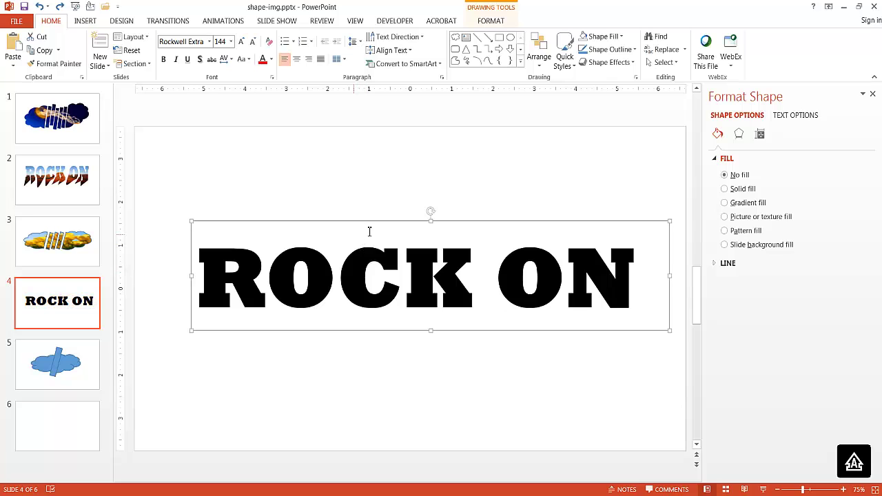
{"action": "left_click", "coordinate": [871, 91]}
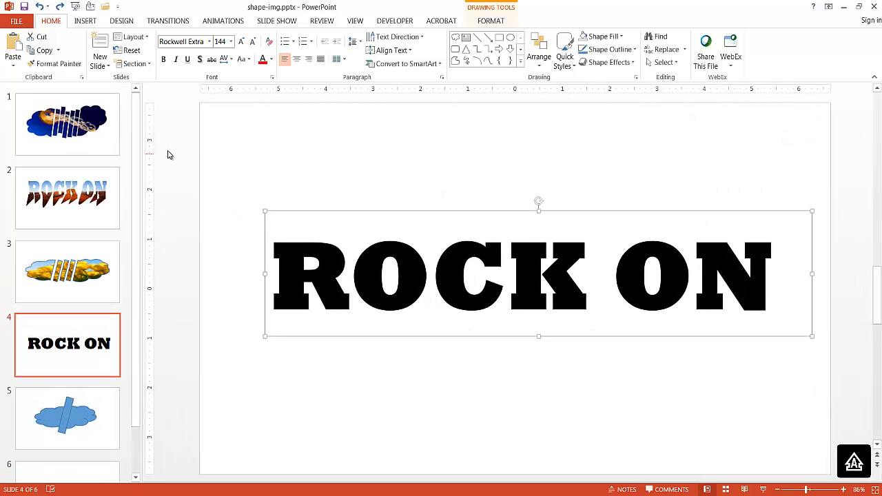
Draw a wide rectangle that covers the whole ROCK ON text and send it behind the text
{"action": "left_click", "coordinate": [500, 38]}
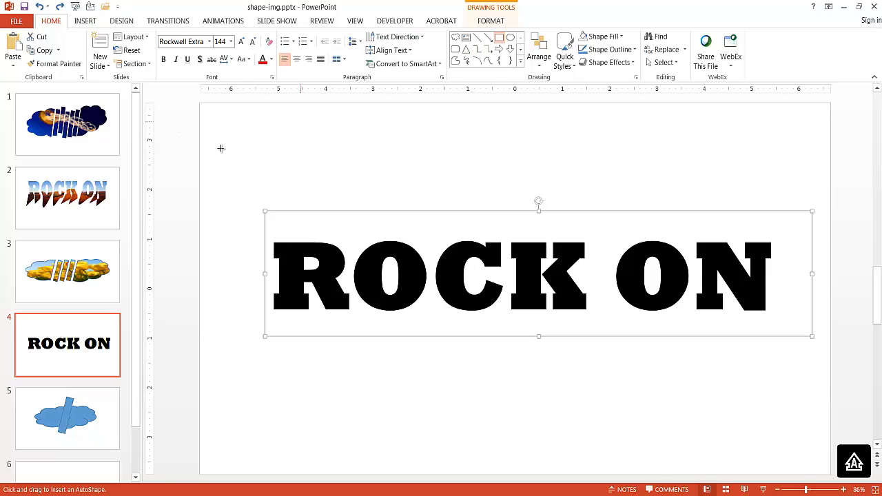
{"action": "left_click_drag", "start_coordinate": [166, 155], "coordinate": [849, 397]}
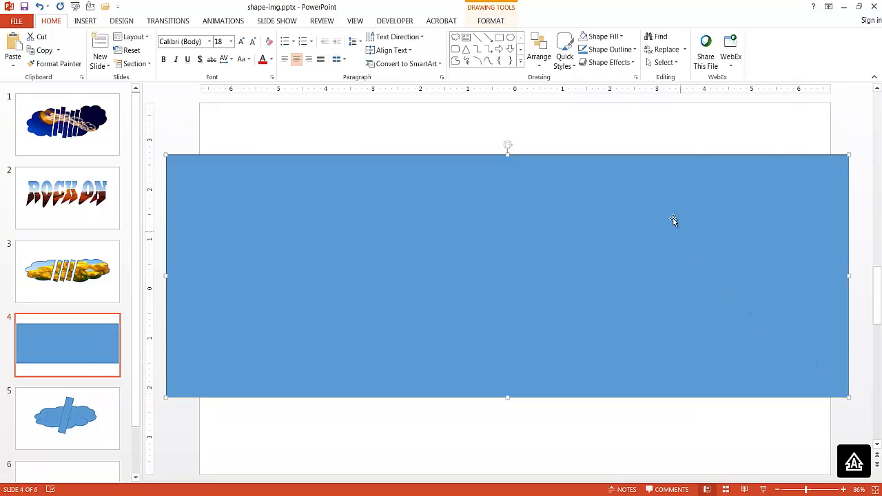
{"action": "right_click", "coordinate": [703, 189]}
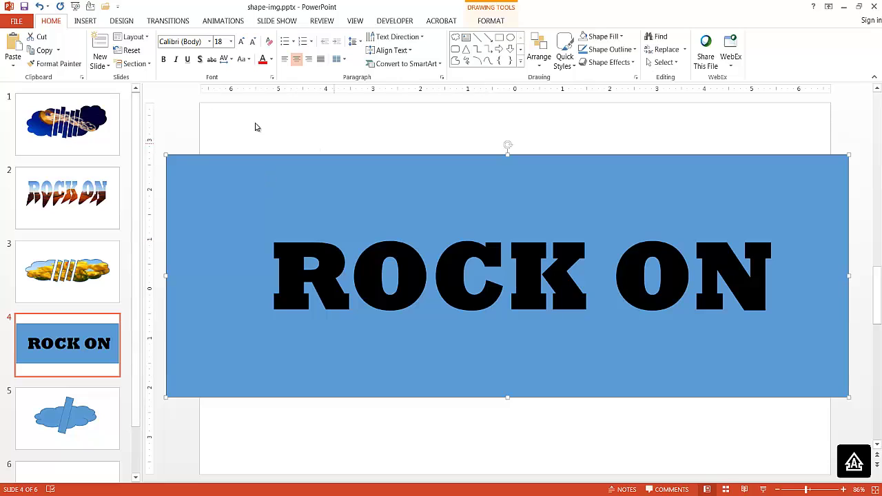
Select the rectangle and the ROCK ON text together and merge them with Intersect to turn the lettering into a shape
{"action": "left_click", "coordinate": [777, 490]}
{"action": "left_click", "coordinate": [777, 489]}
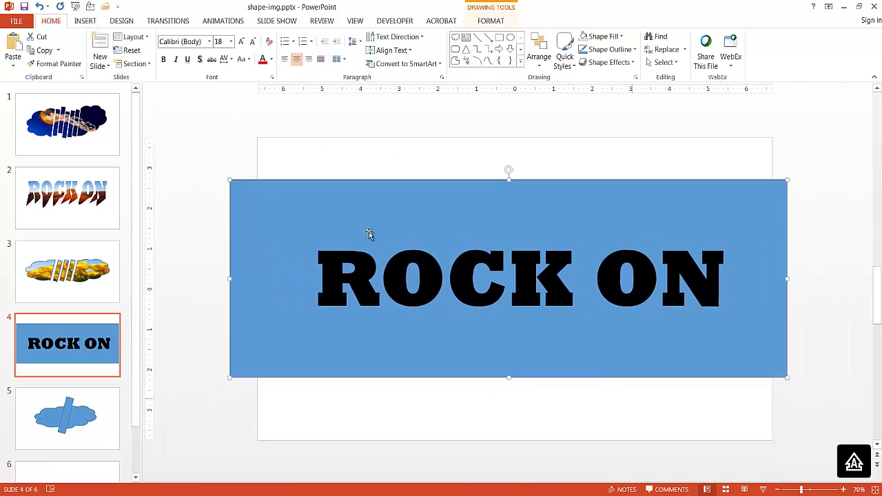
{"action": "left_click_drag", "start_coordinate": [173, 146], "coordinate": [850, 417]}
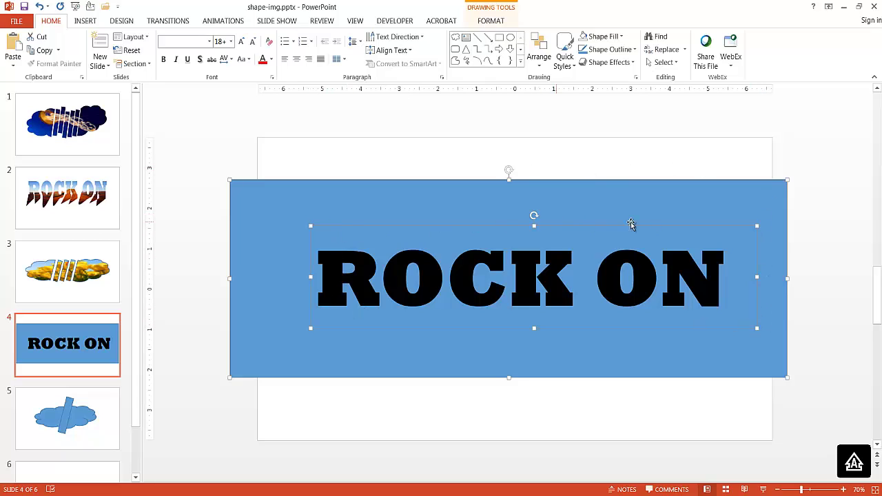
{"action": "left_click", "coordinate": [490, 22]}
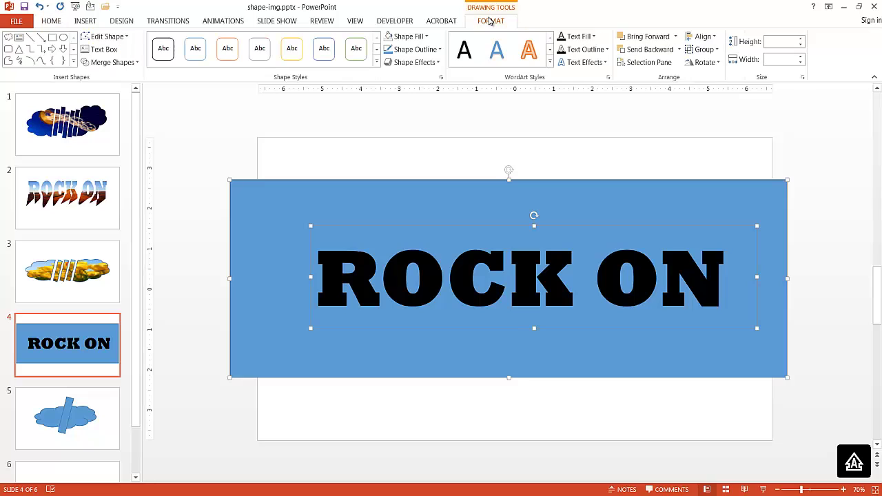
{"action": "left_click", "coordinate": [116, 62]}
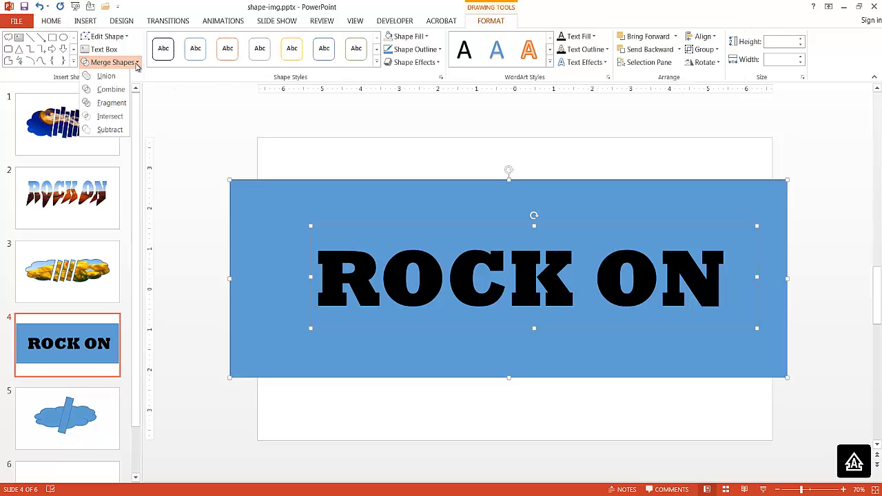
{"action": "left_click", "coordinate": [110, 117]}
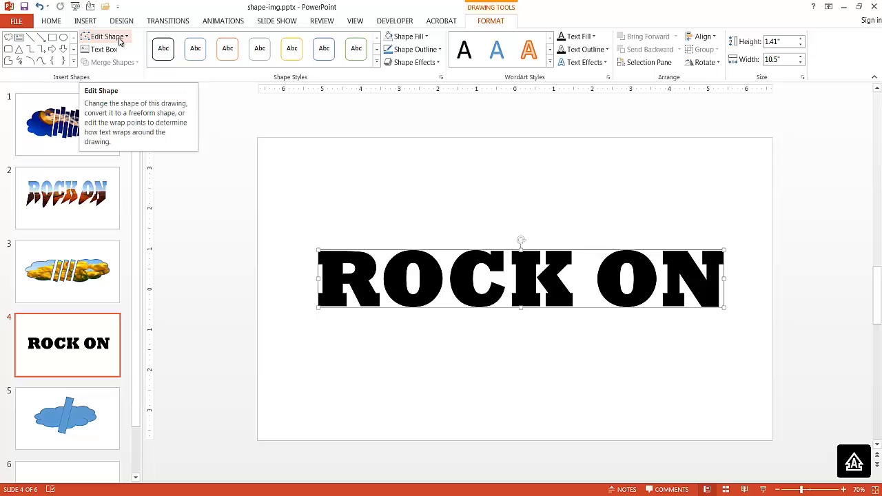
Edit the points of the ROCK ON shape, pulling the feet of the R downward into sharp spikes
{"action": "left_click", "coordinate": [125, 41]}
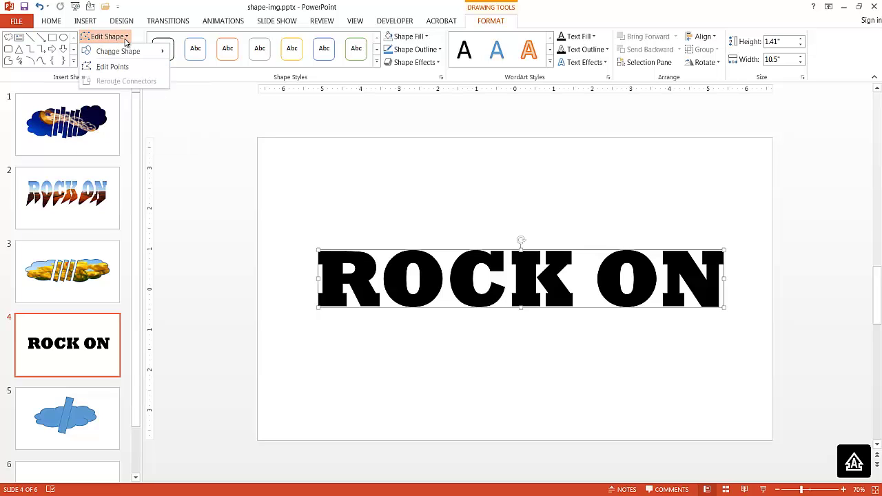
{"action": "left_click", "coordinate": [114, 69]}
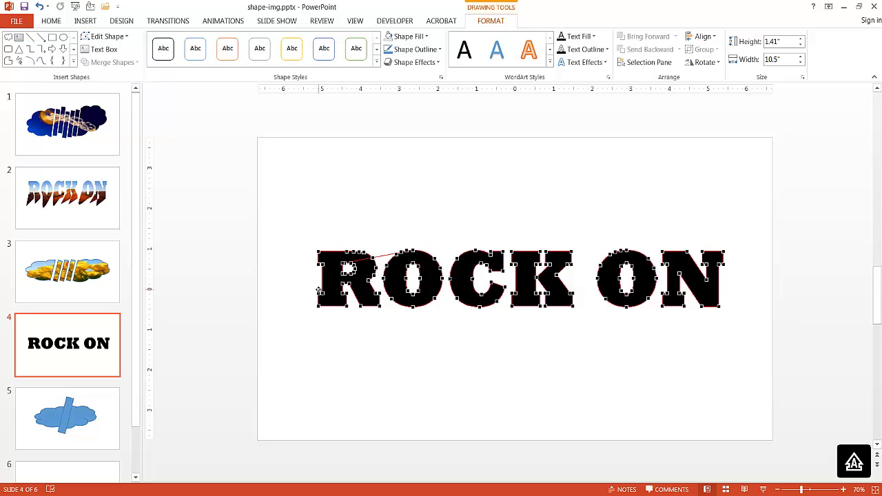
{"action": "left_click_drag", "start_coordinate": [318, 307], "coordinate": [303, 346]}
{"action": "left_click_drag", "start_coordinate": [359, 305], "coordinate": [356, 332]}
Try pulling the bottom point of the first O down and to the left, and undo each attempt
{"action": "left_click_drag", "start_coordinate": [412, 309], "coordinate": [401, 332]}
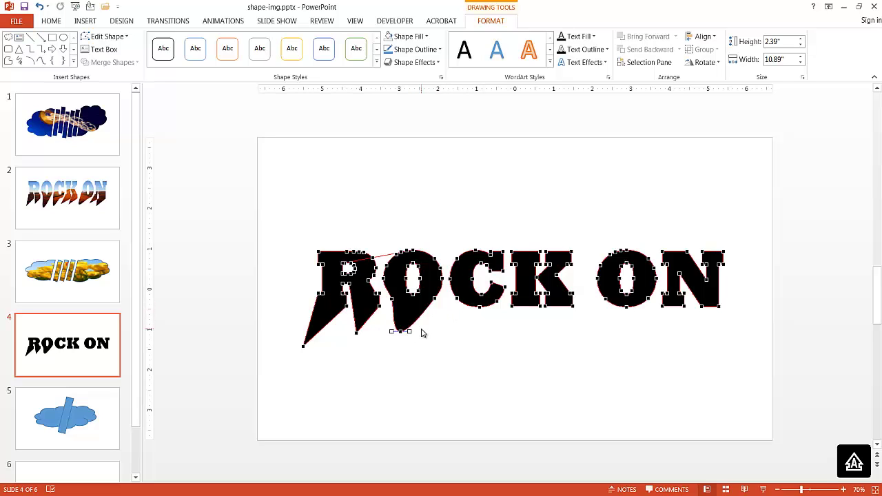
{"action": "key", "text": "ctrl+z"}
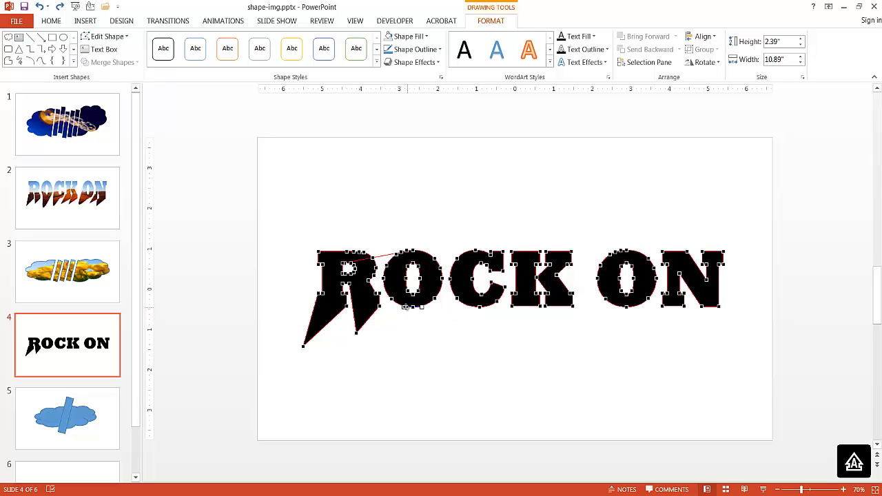
{"action": "left_click_drag", "start_coordinate": [403, 307], "coordinate": [390, 321]}
{"action": "key", "text": "ctrl+z"}
Pull bottom points of the first O, C, K, second O and N down and leftward into jagged tips, and finish point editing
{"action": "left_click_drag", "start_coordinate": [392, 300], "coordinate": [390, 340]}
{"action": "left_click_drag", "start_coordinate": [472, 316], "coordinate": [448, 332]}
{"action": "left_click", "coordinate": [513, 309]}
{"action": "left_click_drag", "start_coordinate": [507, 312], "coordinate": [498, 320]}
{"action": "left_click_drag", "start_coordinate": [574, 308], "coordinate": [549, 332]}
{"action": "left_click_drag", "start_coordinate": [628, 308], "coordinate": [591, 329]}
{"action": "left_click_drag", "start_coordinate": [661, 308], "coordinate": [642, 323]}
{"action": "left_click_drag", "start_coordinate": [696, 315], "coordinate": [683, 336]}
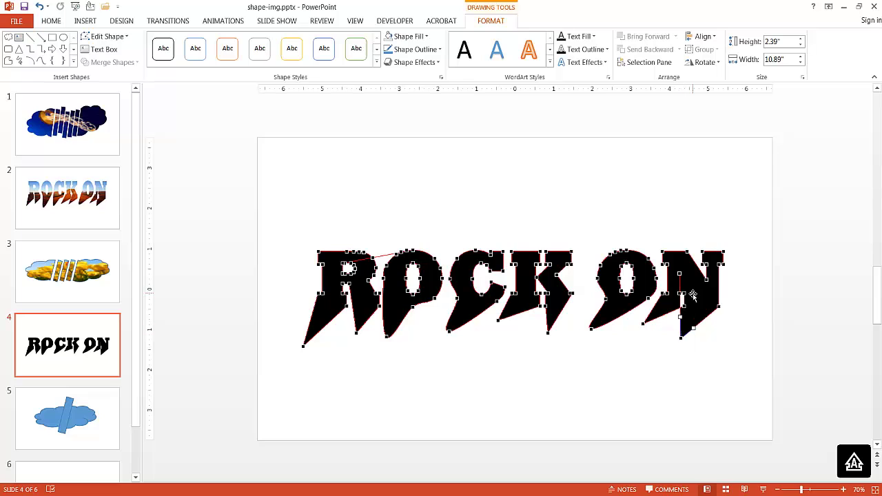
{"action": "left_click", "coordinate": [821, 339]}
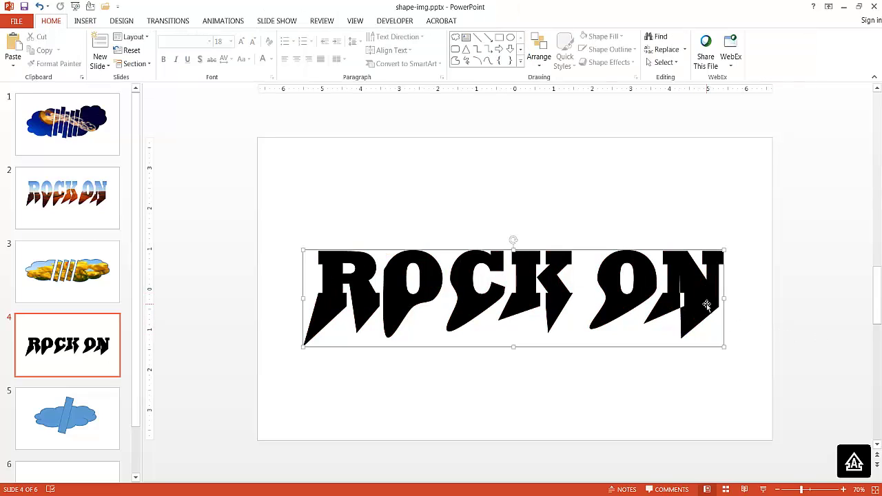
Fill the ROCK ON shape with the red desert landscape picture from file and stretch it upward to a height of about 3.27"
{"action": "left_click", "coordinate": [706, 304]}
{"action": "right_click", "coordinate": [684, 290]}
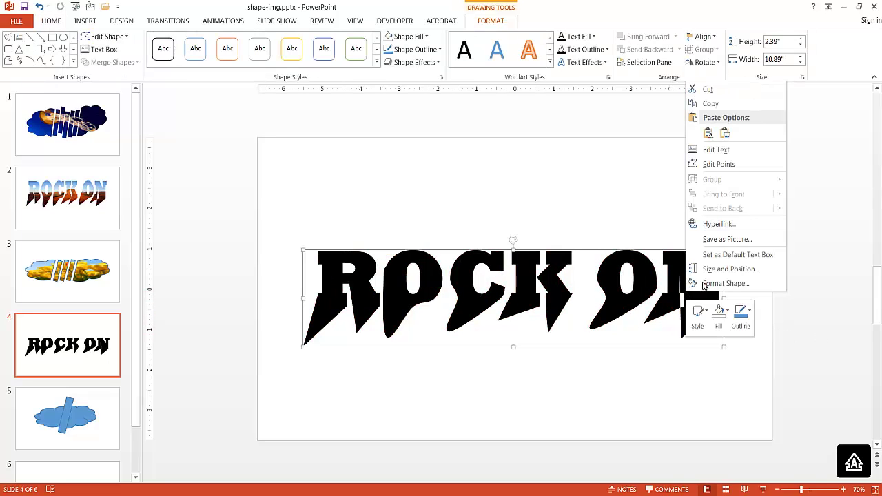
{"action": "key", "text": "Escape"}
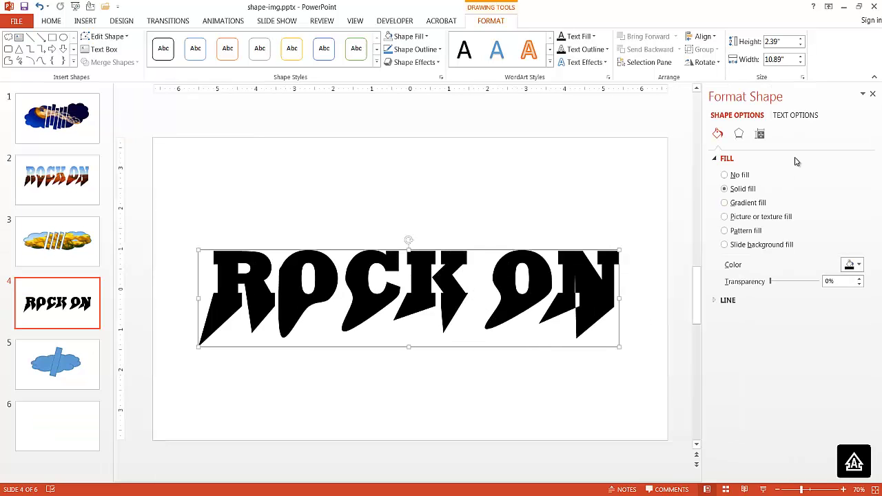
{"action": "left_click", "coordinate": [731, 217]}
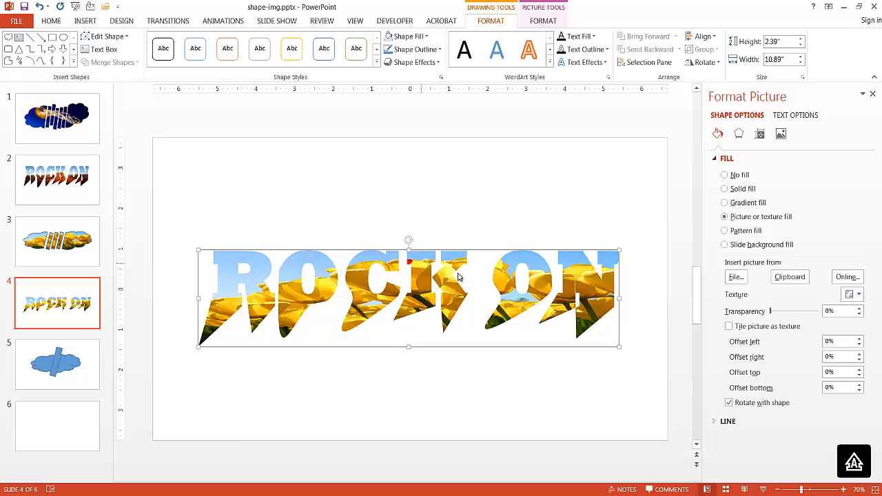
{"action": "left_click", "coordinate": [735, 277]}
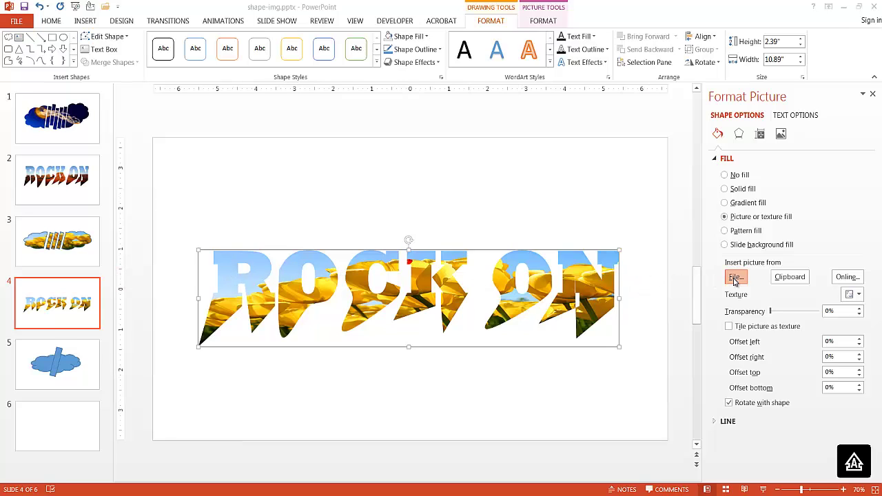
{"action": "double_click", "coordinate": [219, 135]}
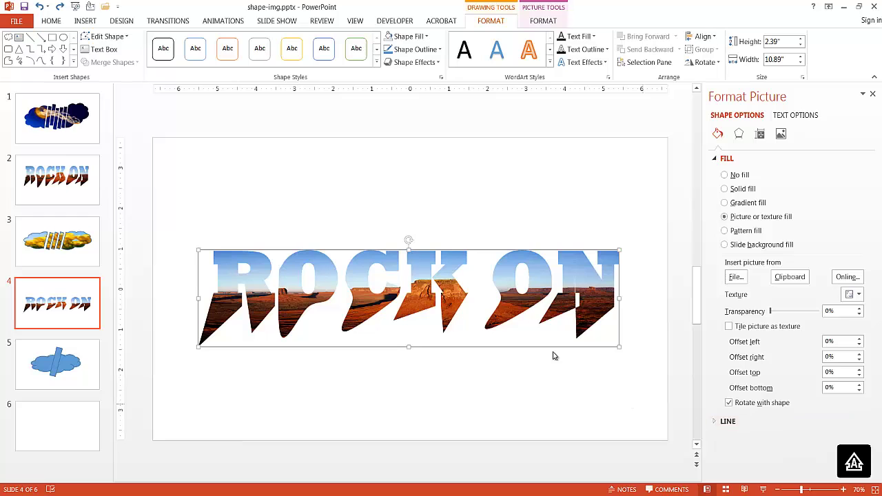
{"action": "left_click_drag", "start_coordinate": [409, 249], "coordinate": [408, 214]}
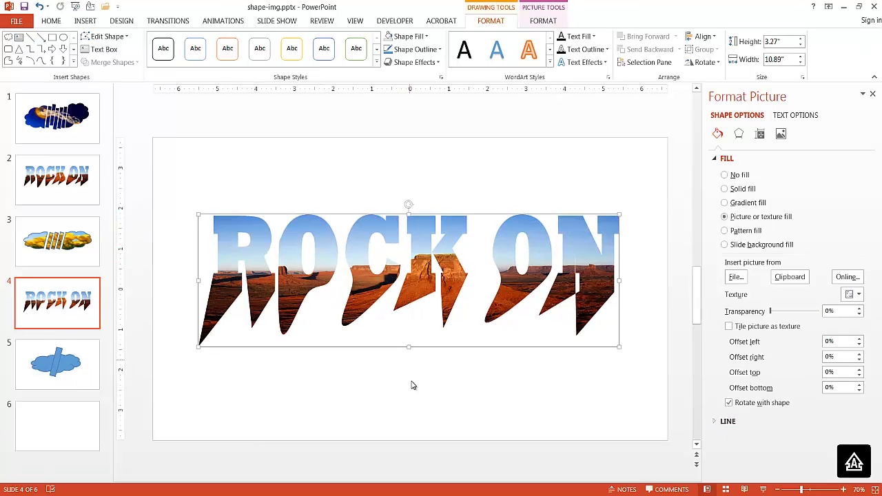
{"action": "left_click", "coordinate": [335, 341]}
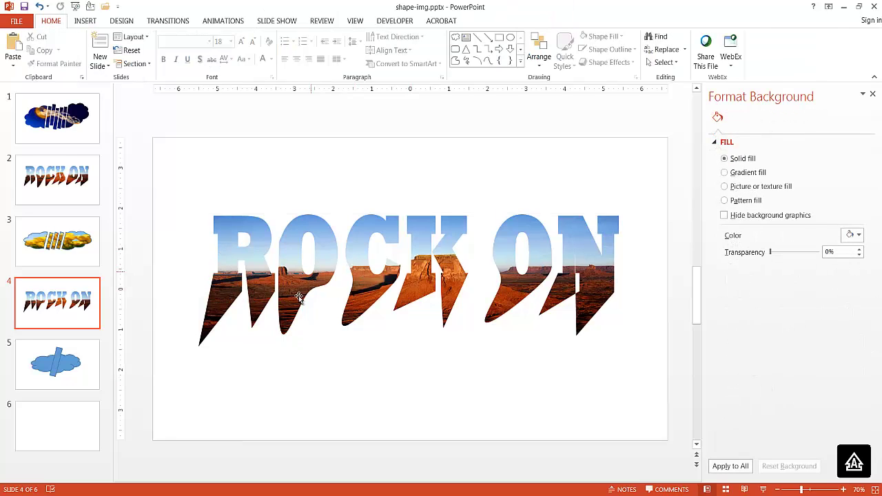
{"action": "left_click", "coordinate": [460, 232]}
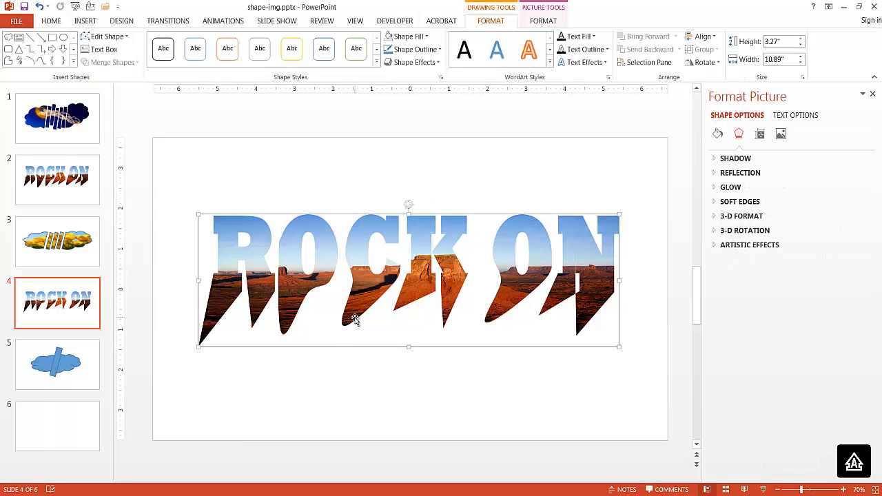
{"action": "left_click", "coordinate": [446, 379]}
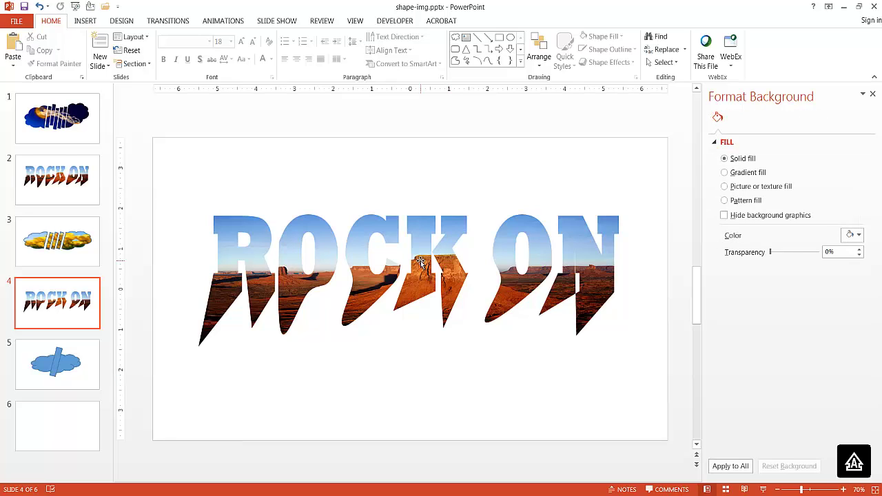
{"action": "left_click", "coordinate": [421, 260]}
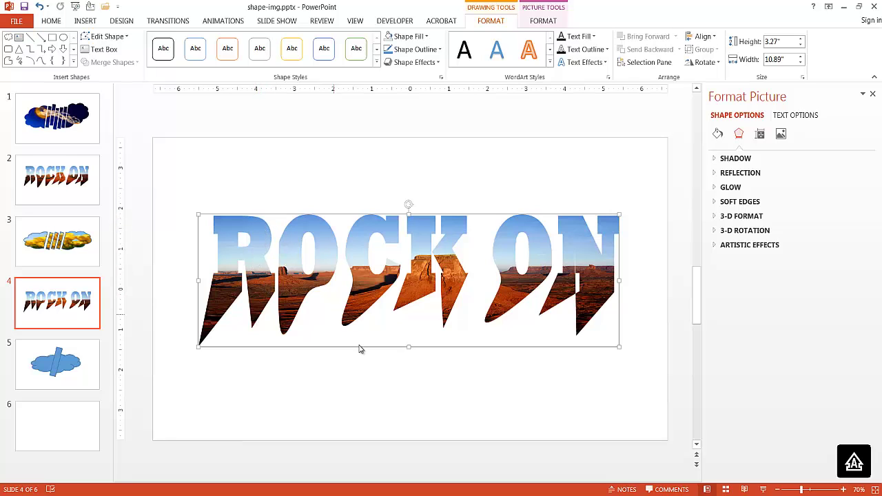
{"action": "left_click", "coordinate": [411, 384]}
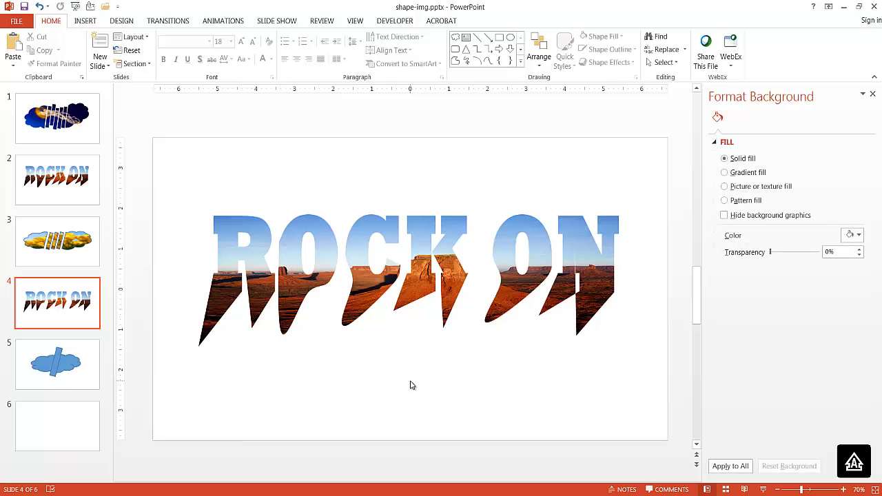